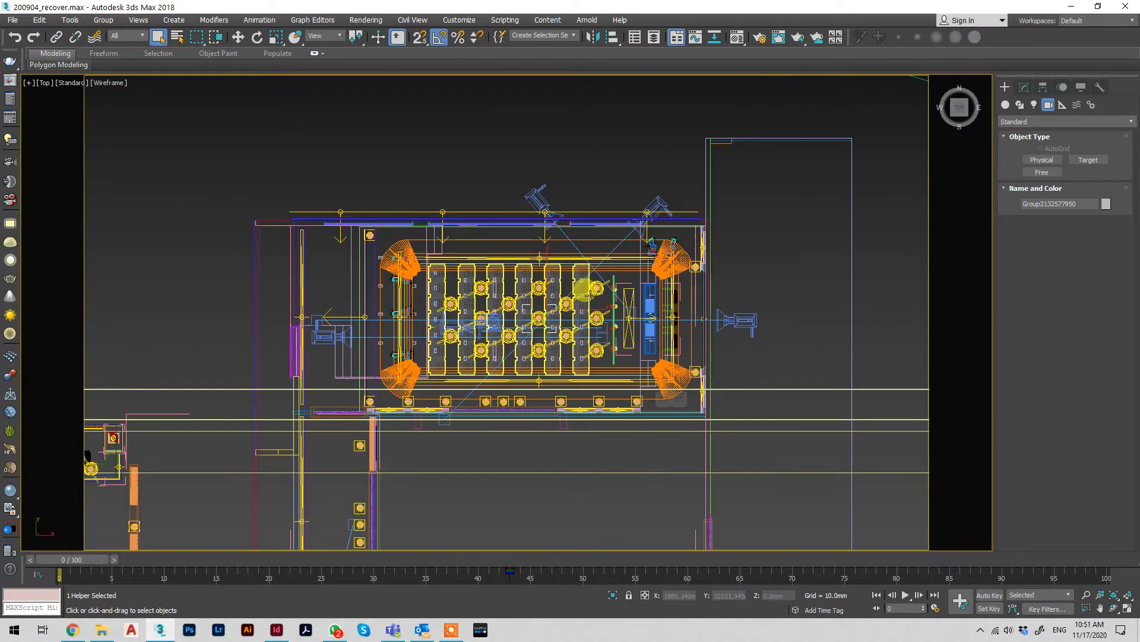
Create a targeted Physical camera in the top view, from the upper wall toward the stage desk, target distance about 4640 mm.
scroll(597, 258, "up", 2)
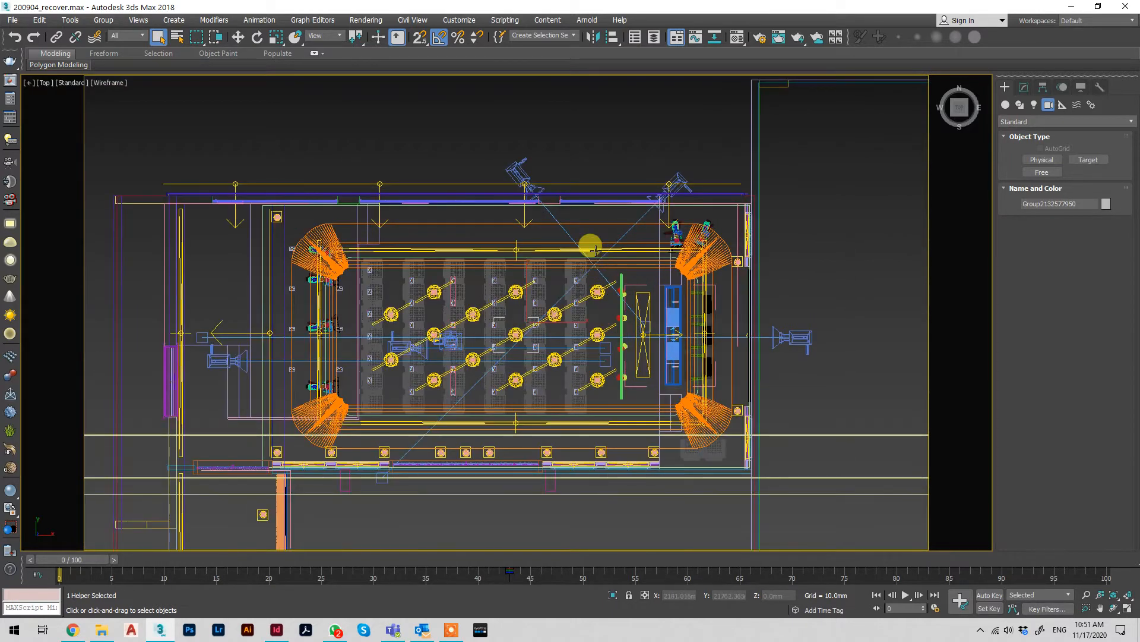
scroll(597, 250, "up", 2)
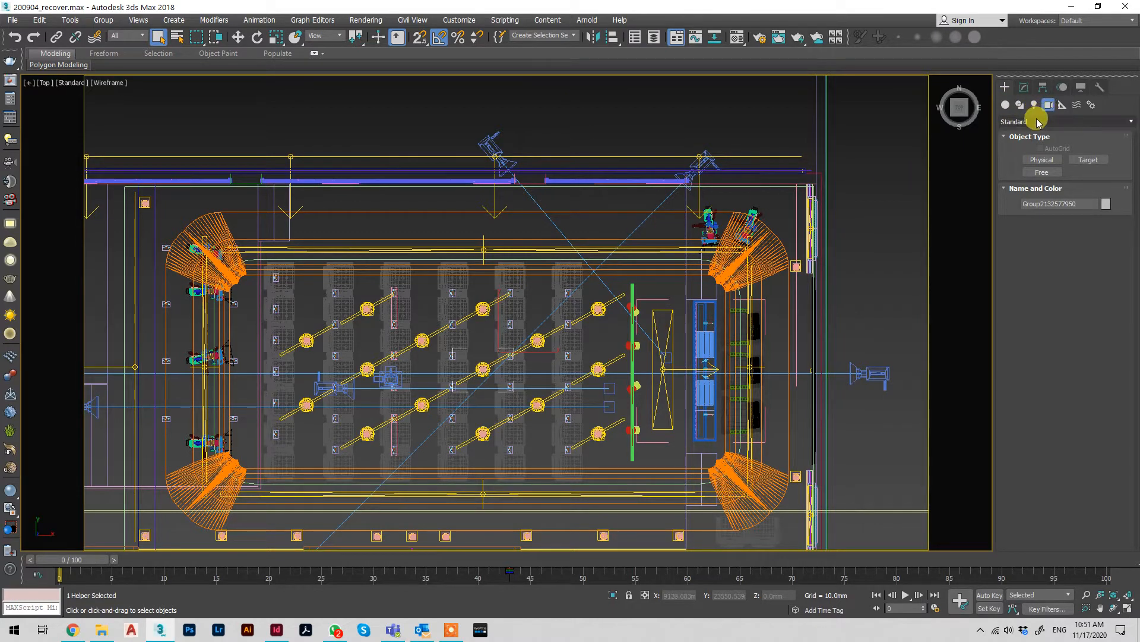
left_click(1041, 161)
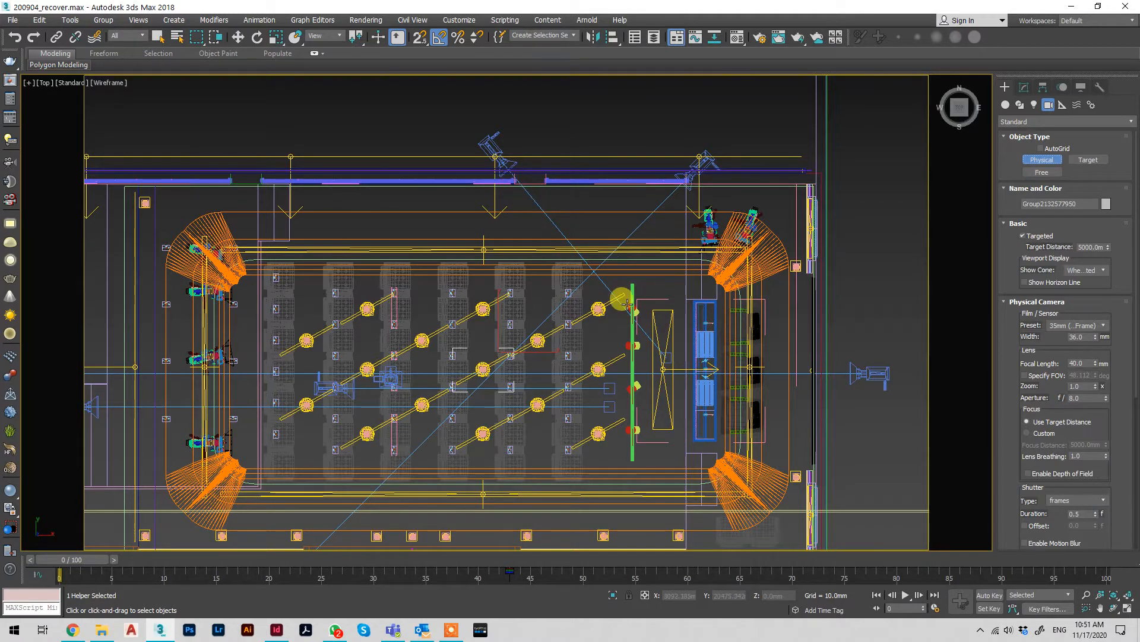
left_click_drag(518, 195, 679, 379)
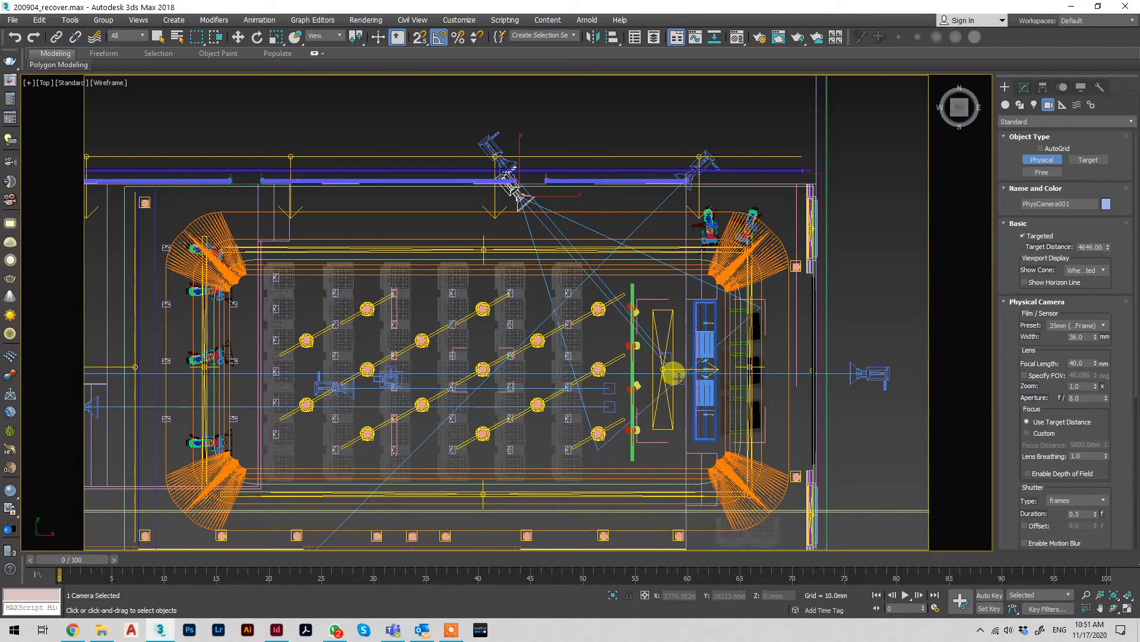
right_click(526, 191)
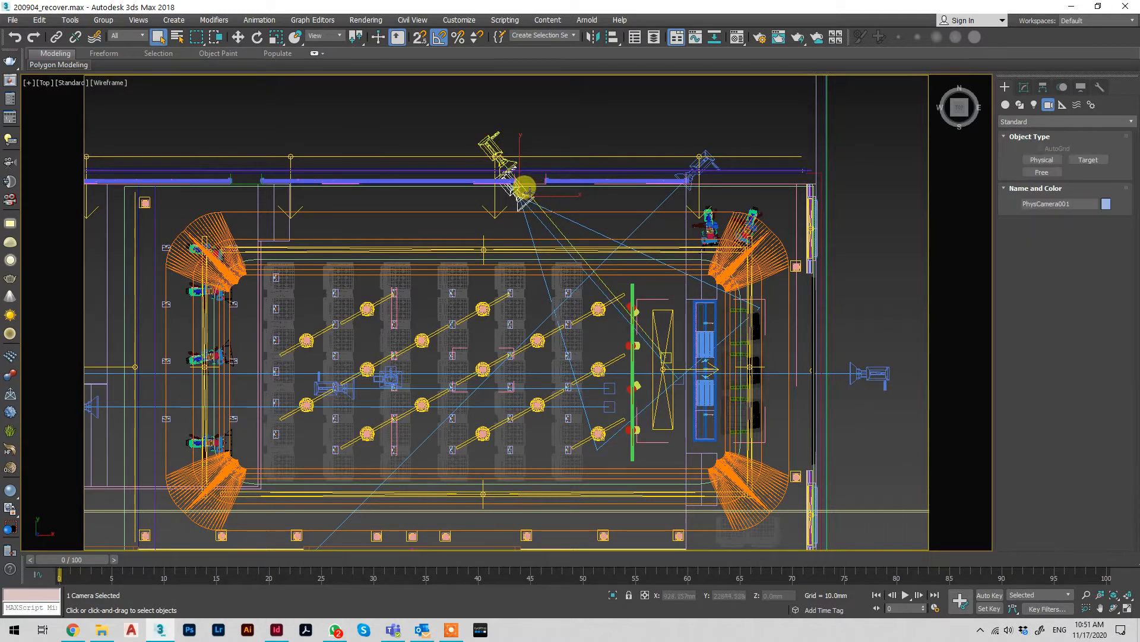
Rename the new camera to stage and toggle its Targeted option off and back on.
key("w")
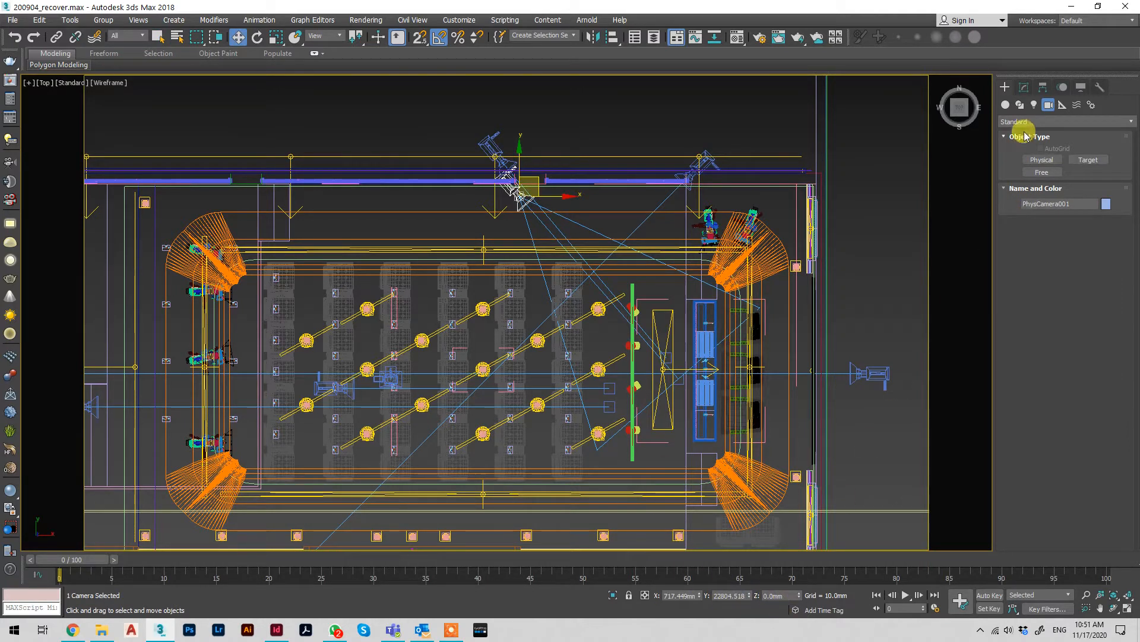
left_click(1022, 89)
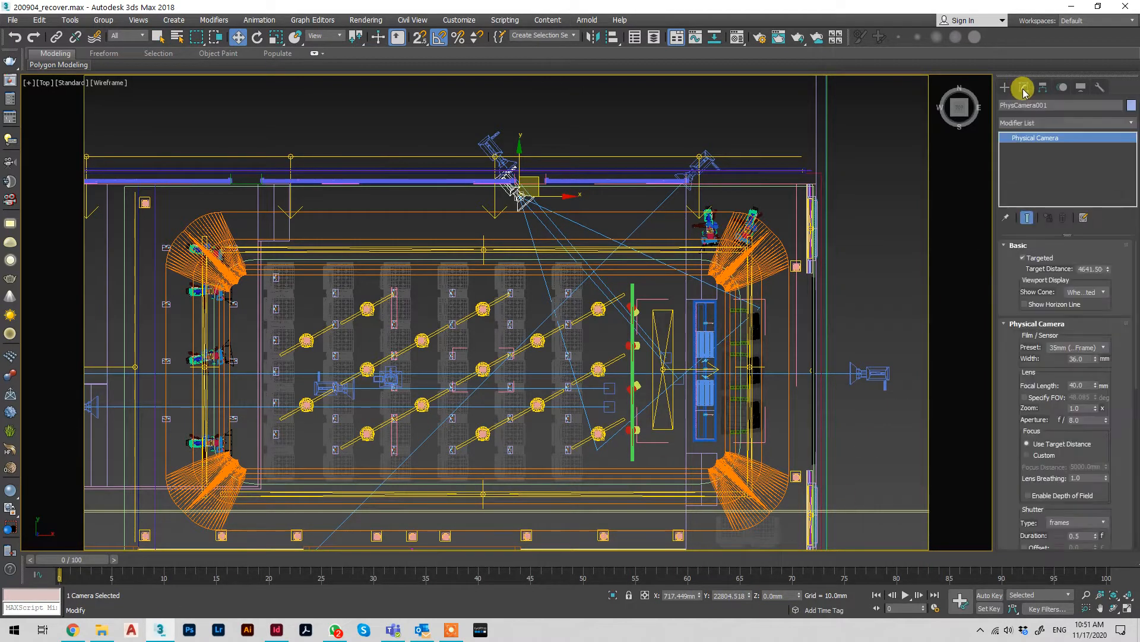
left_click_drag(1049, 102, 964, 102)
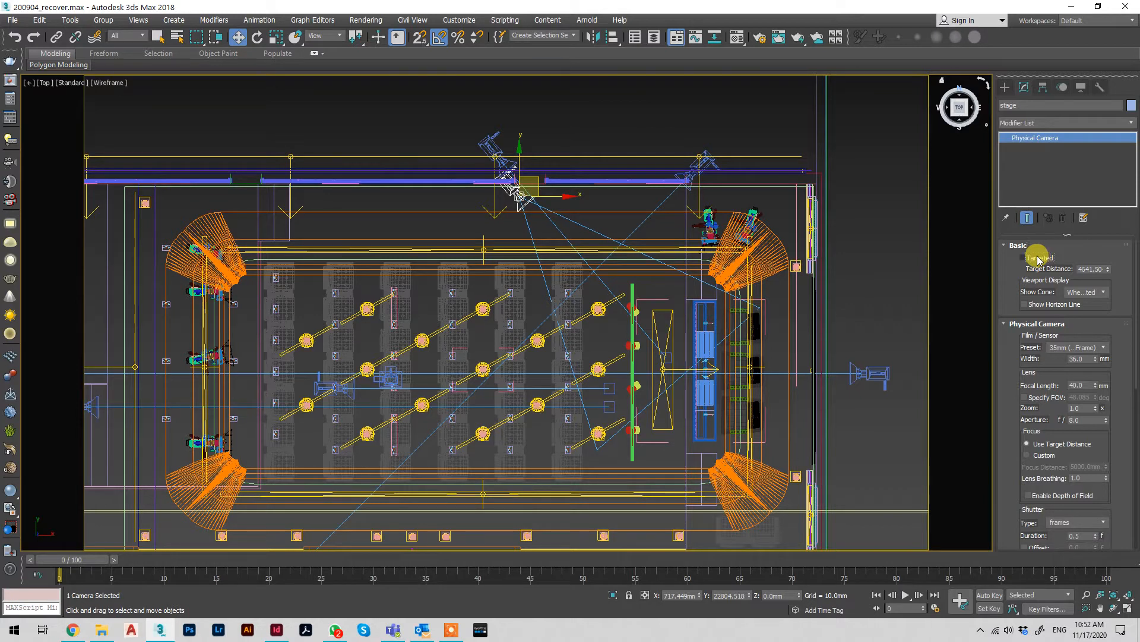
left_click(1030, 258)
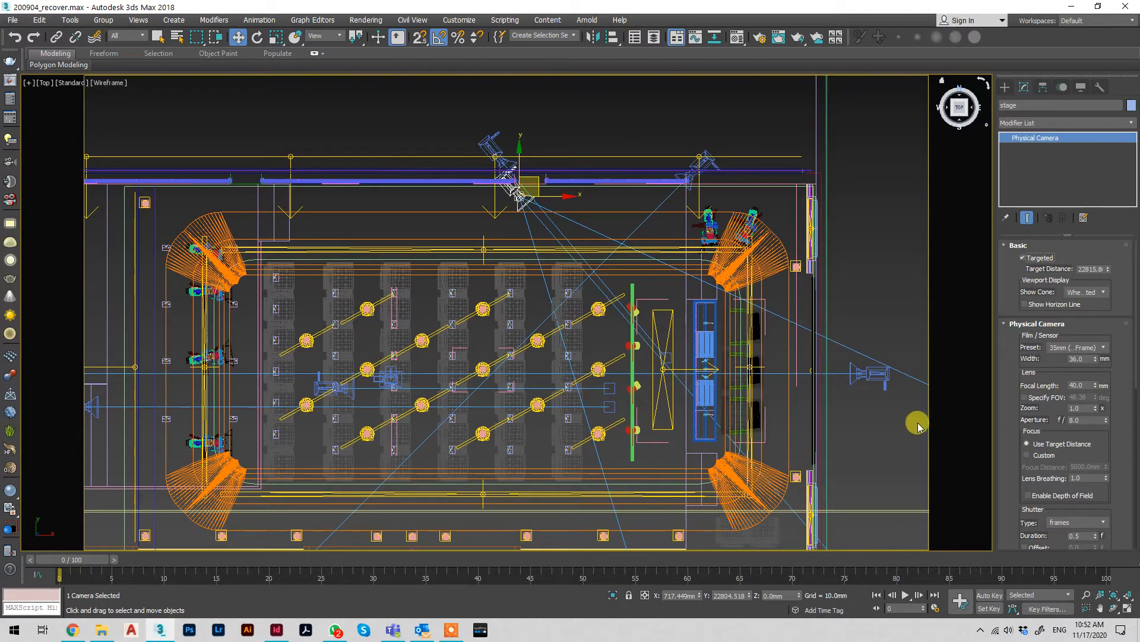
View the scene shaded through the stage camera and raise the camera to about 1424 mm to frame the desk and chairs.
scroll(1013, 342, "down", 1)
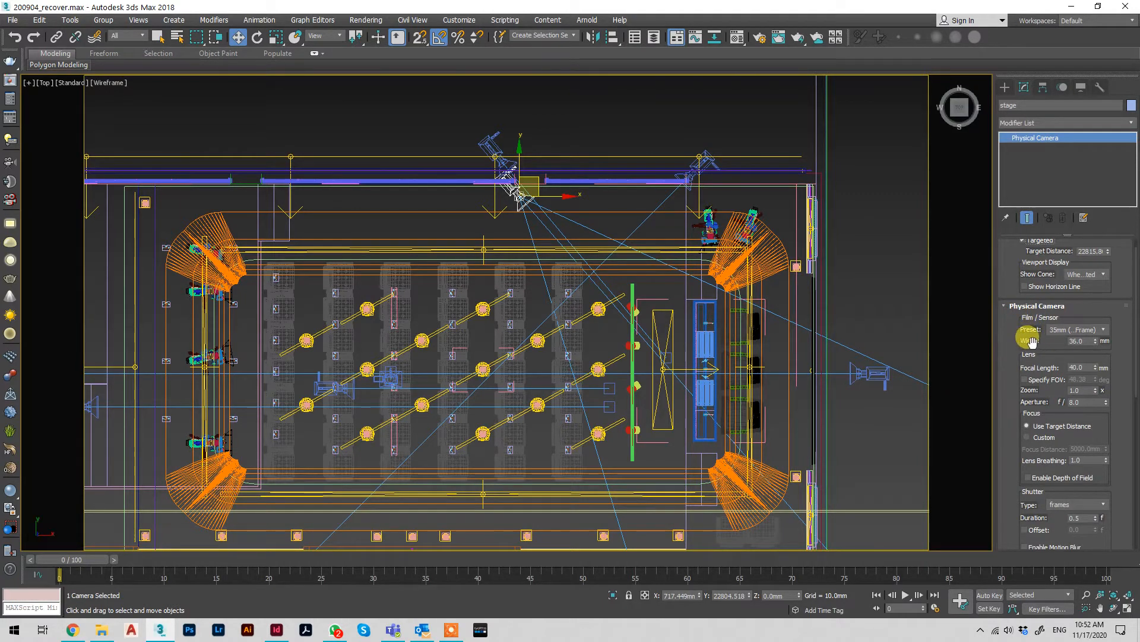
double_click(1078, 341)
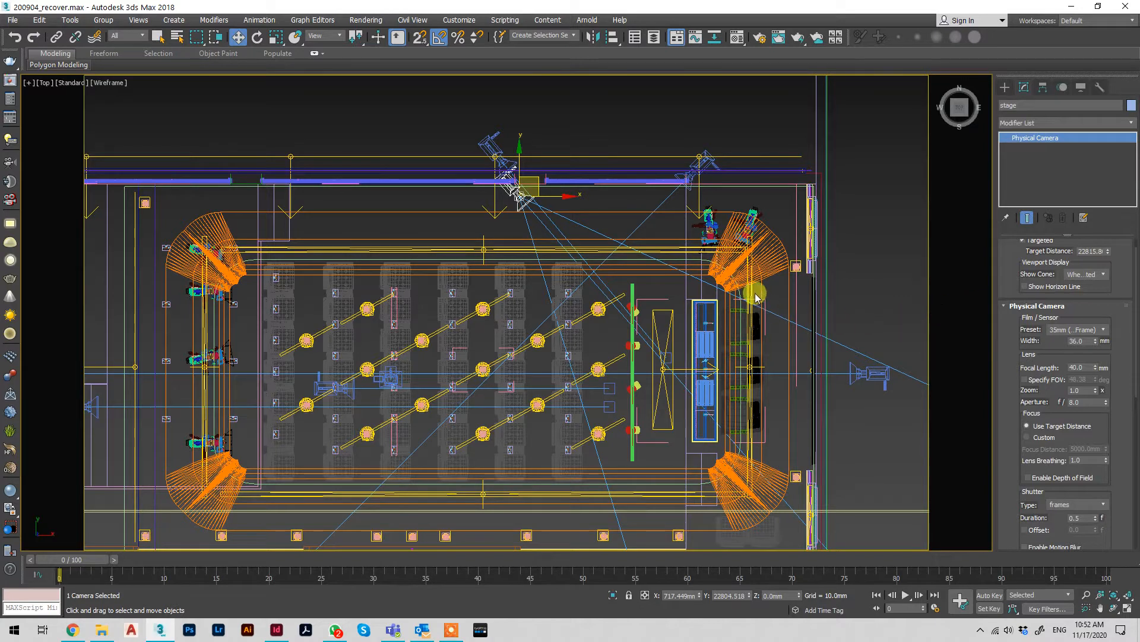
key("c")
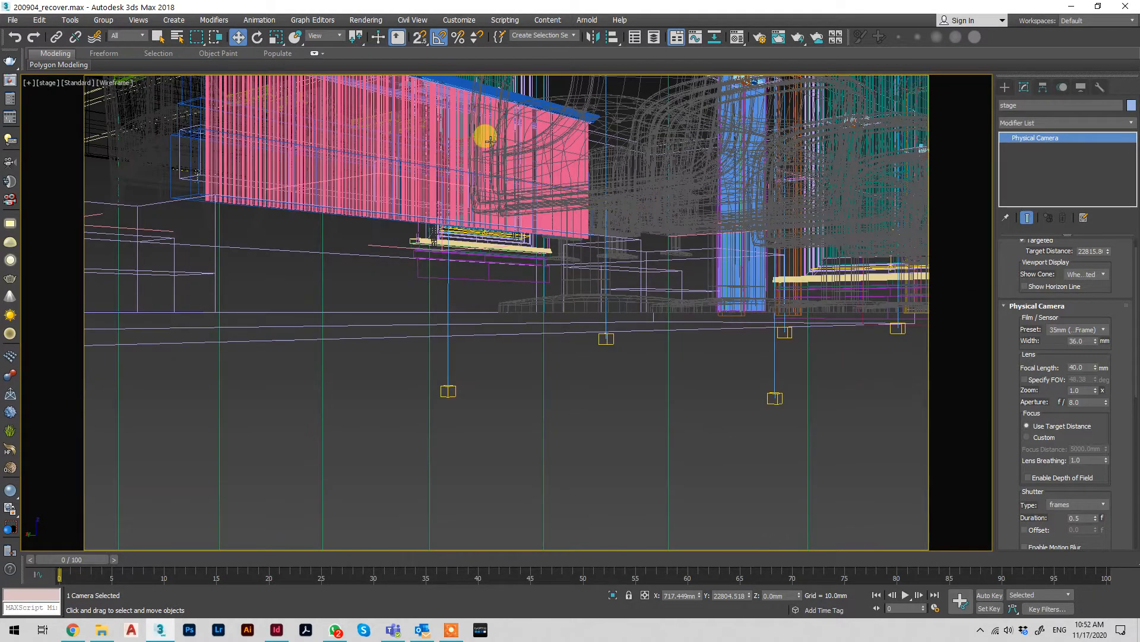
key("F3")
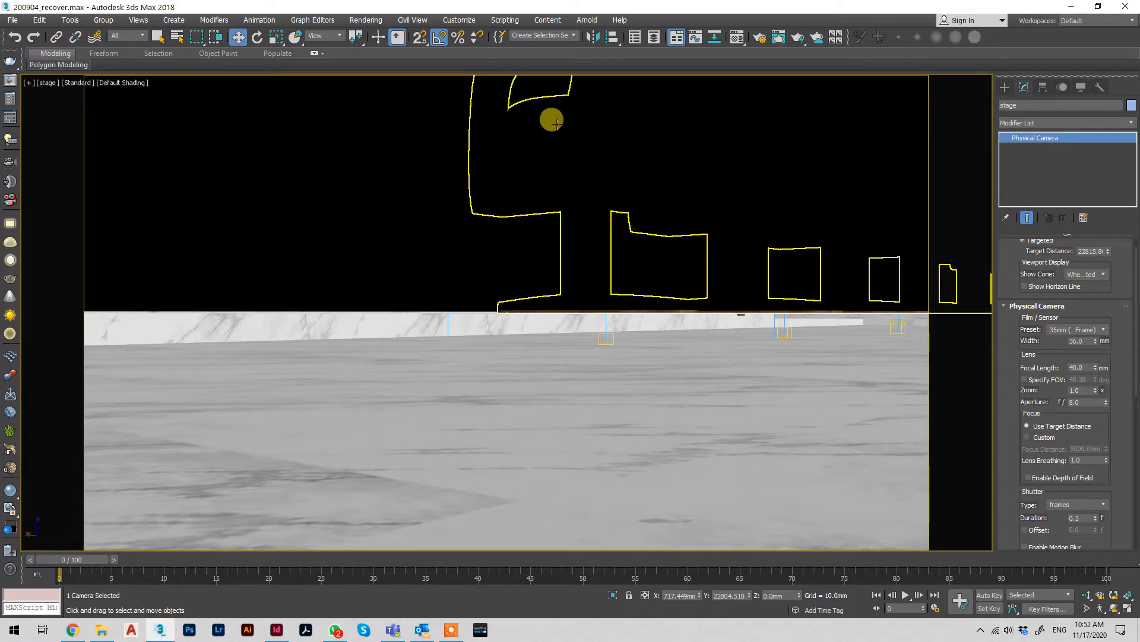
middle_click_drag(547, 114, 564, 285)
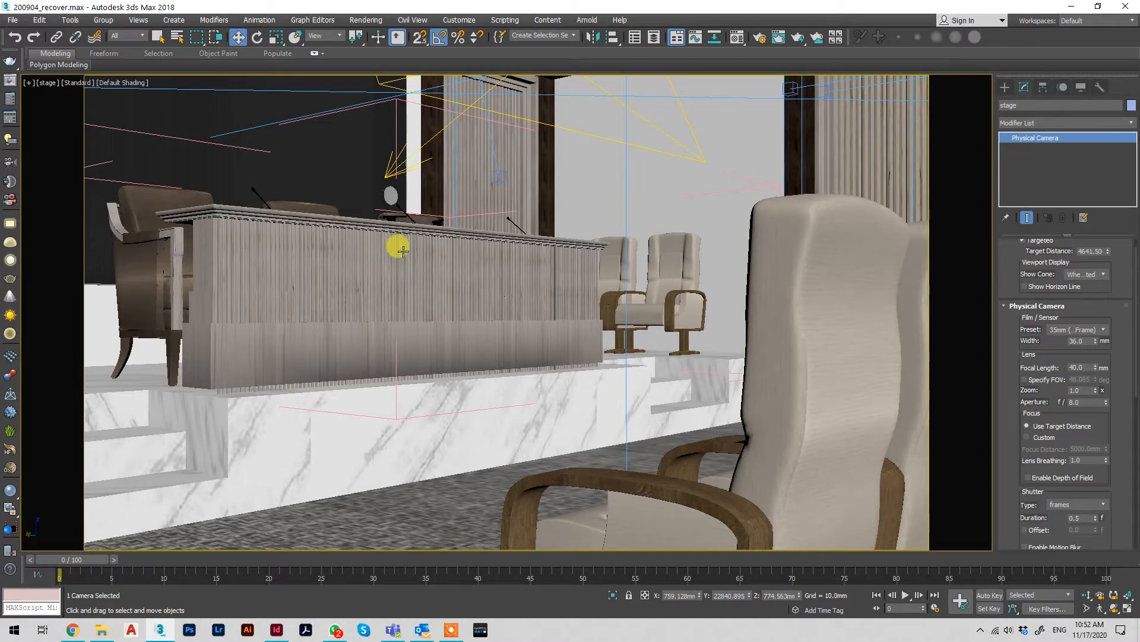
left_click(238, 37)
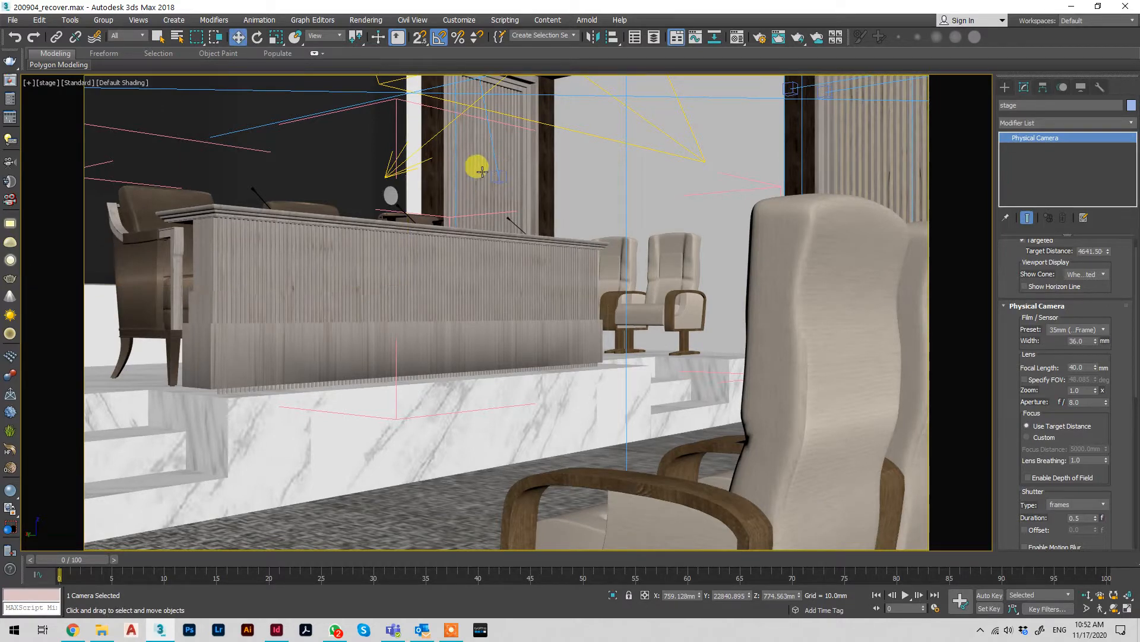
middle_click_drag(485, 170, 543, 302)
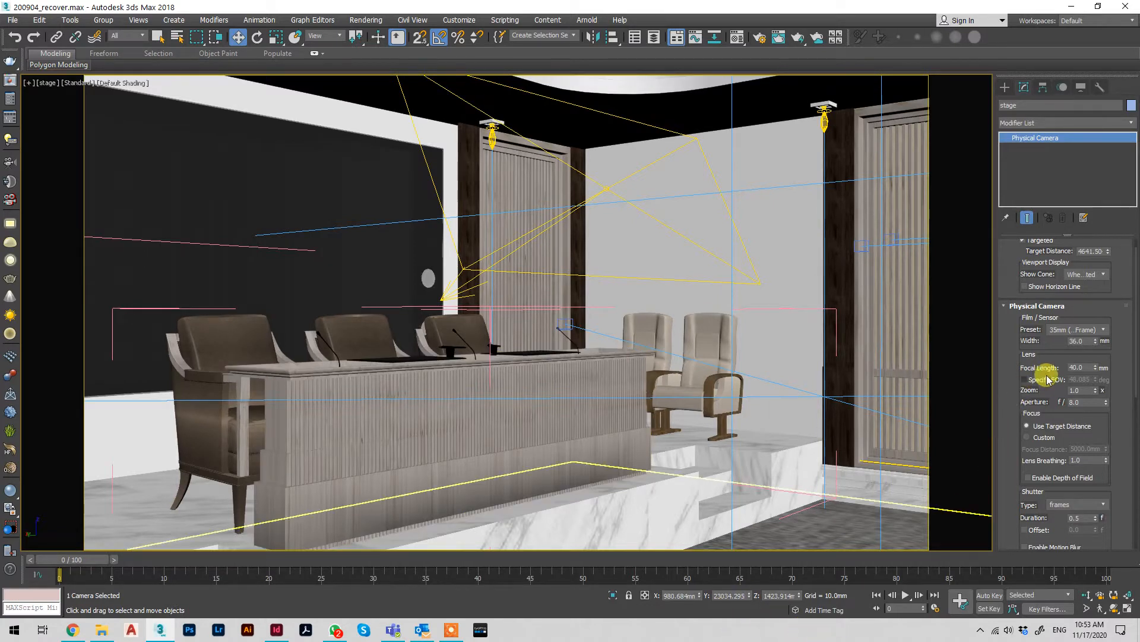
Try a film width of 45 mm on the stage camera.
double_click(1078, 341)
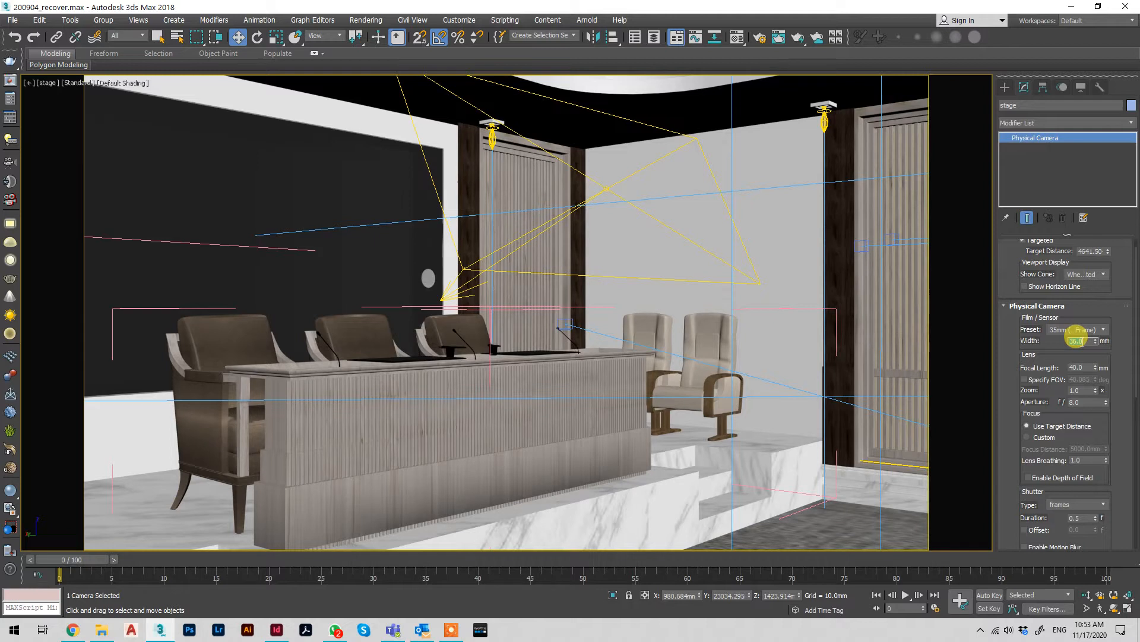
type("45")
key("Tab")
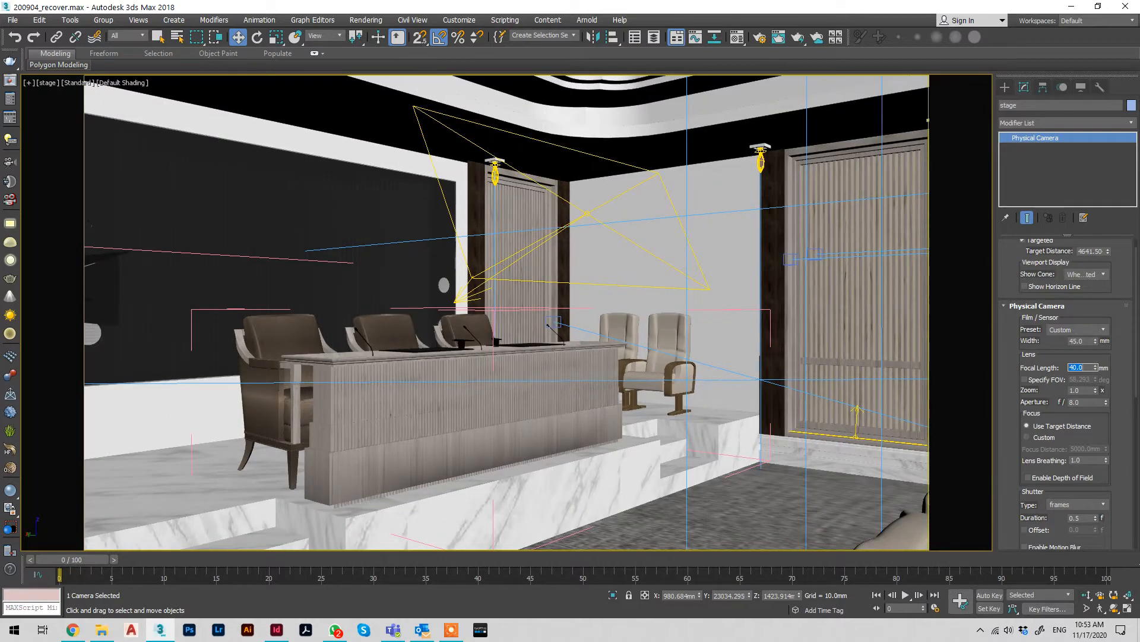
Set the stage camera's film width to 50 mm and its focal length to 35 mm.
mouse_move(1100, 344)
left_mouse_down()
mouse_move(1098, 306)
mouse_move(1087, 331)
left_mouse_up()
double_click(1074, 342)
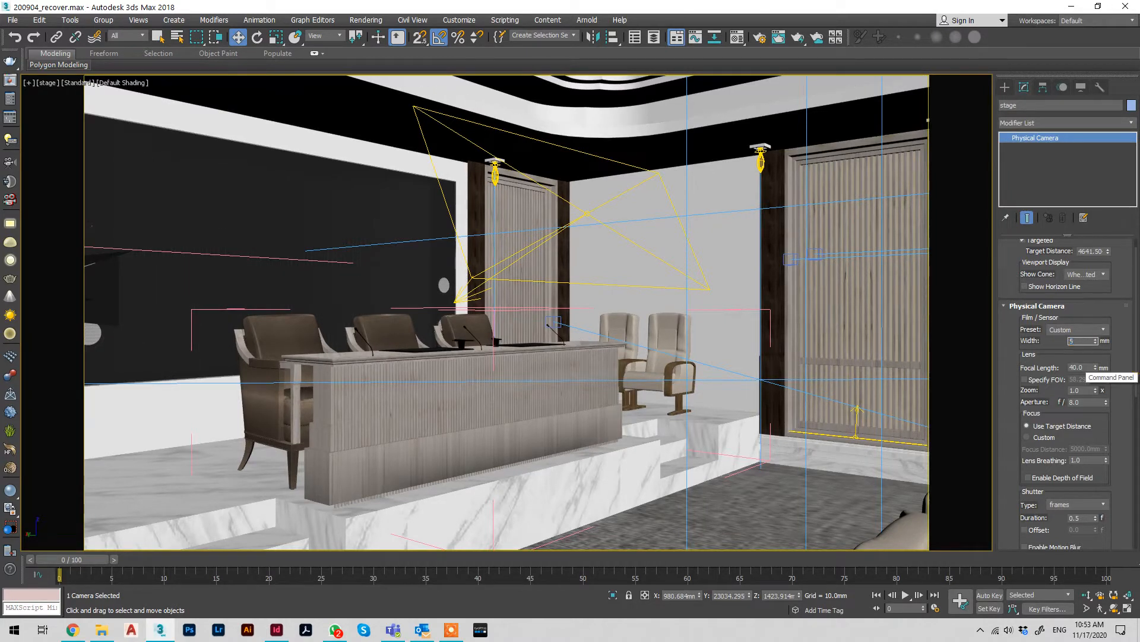
type("50")
key("Tab")
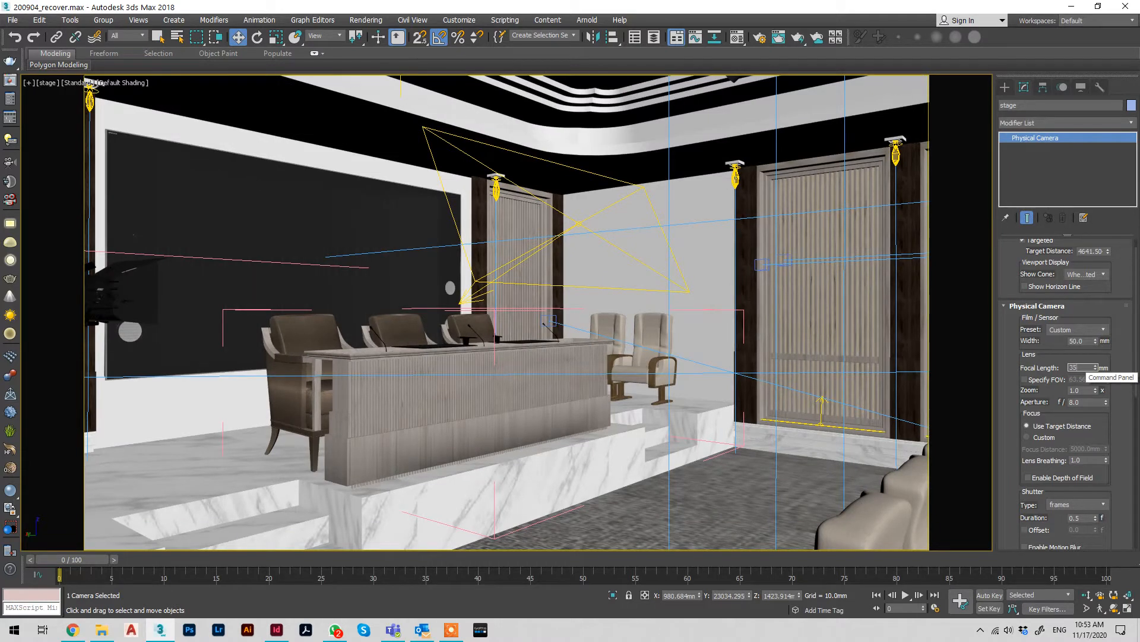
type("35")
key("Return")
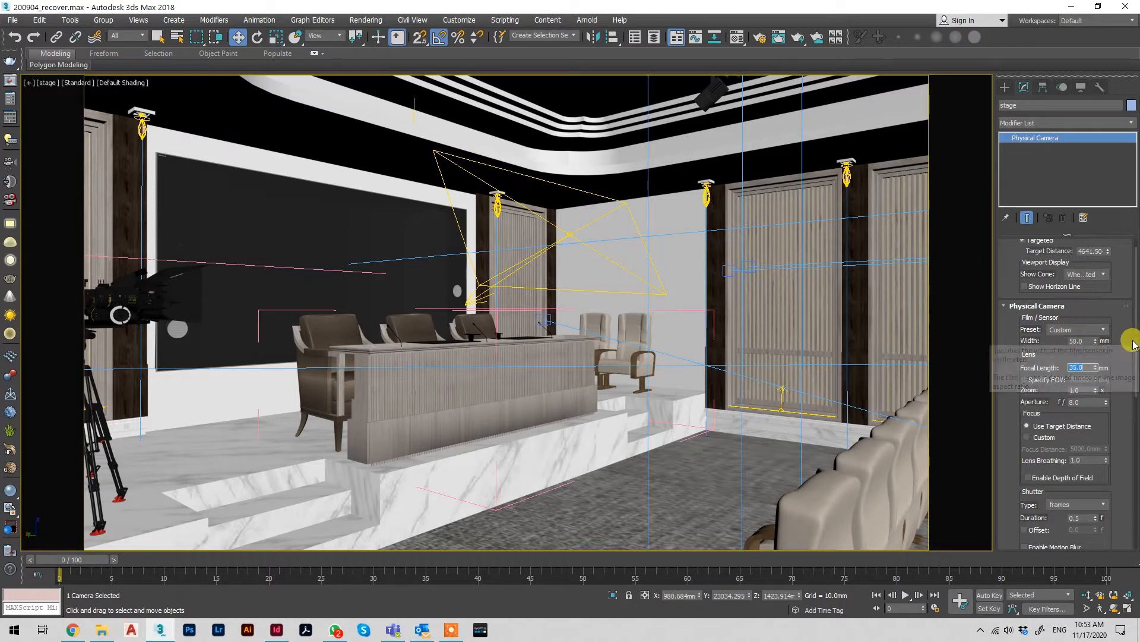
double_click(1076, 367)
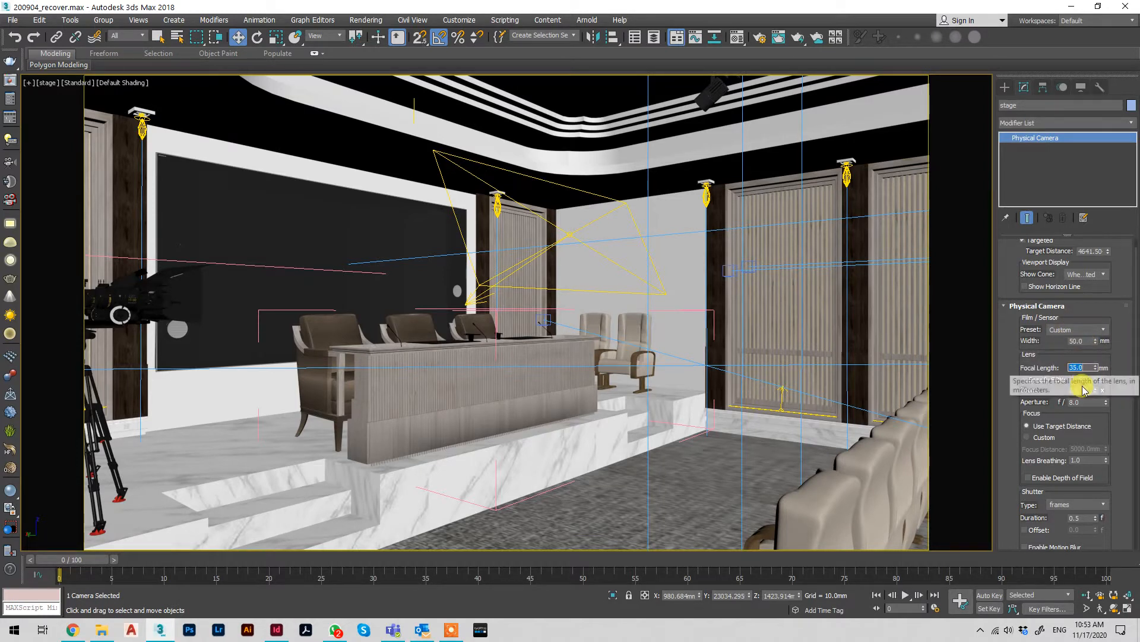
Set the camera's shutter type to 1 / seconds with a duration of 1/100 s.
scroll(1121, 395, "down", 1)
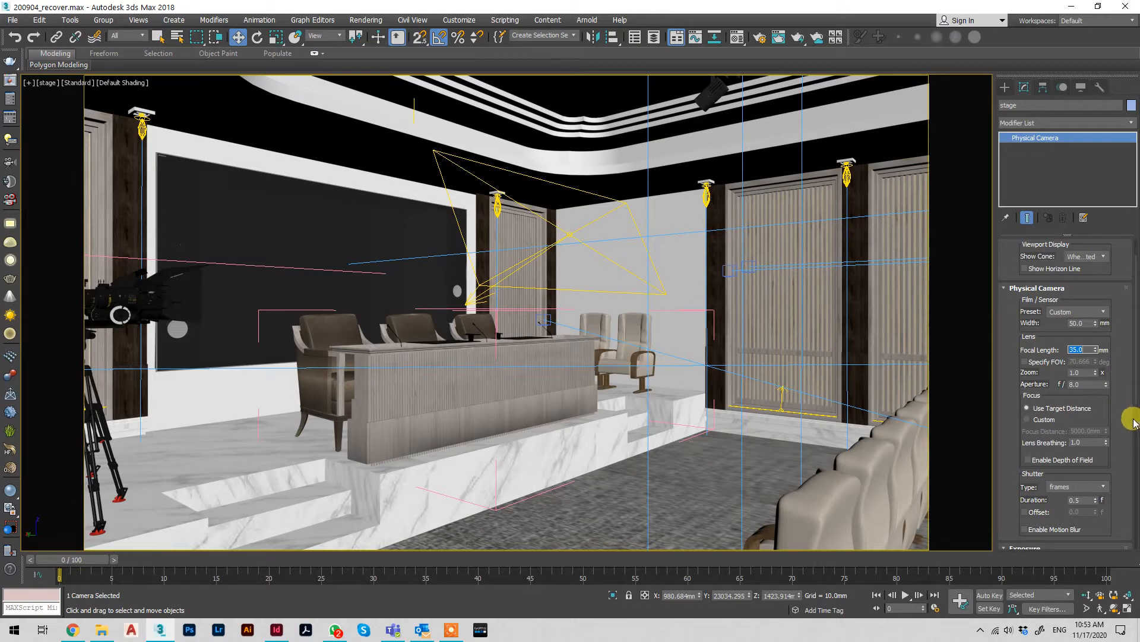
scroll(1115, 407, "down", 1)
scroll(1111, 404, "down", 4)
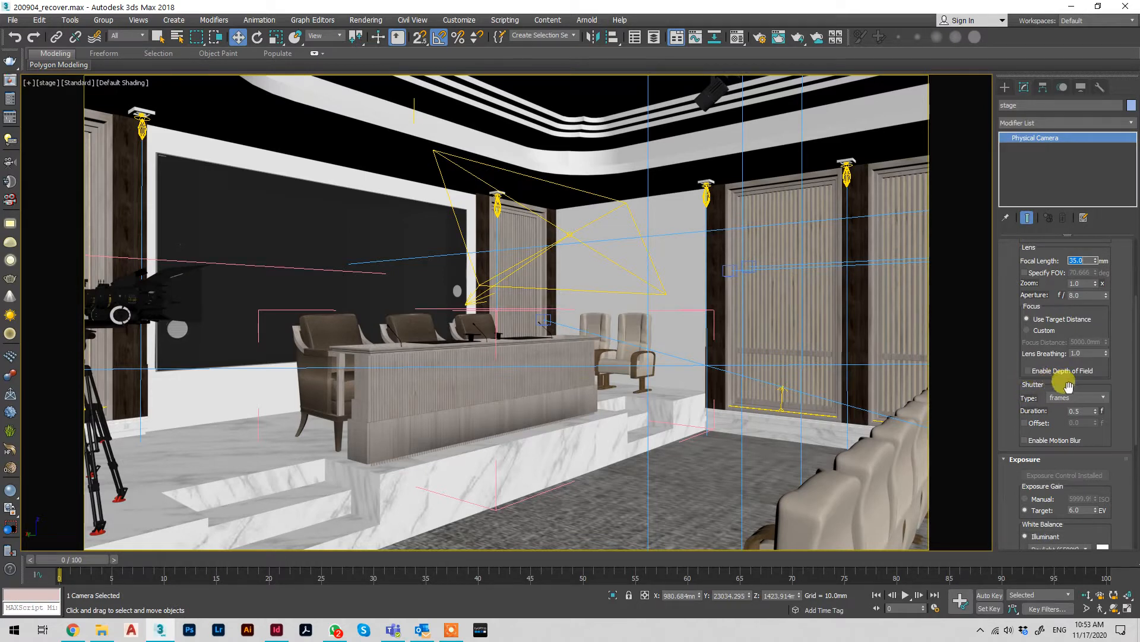
left_click(1078, 397)
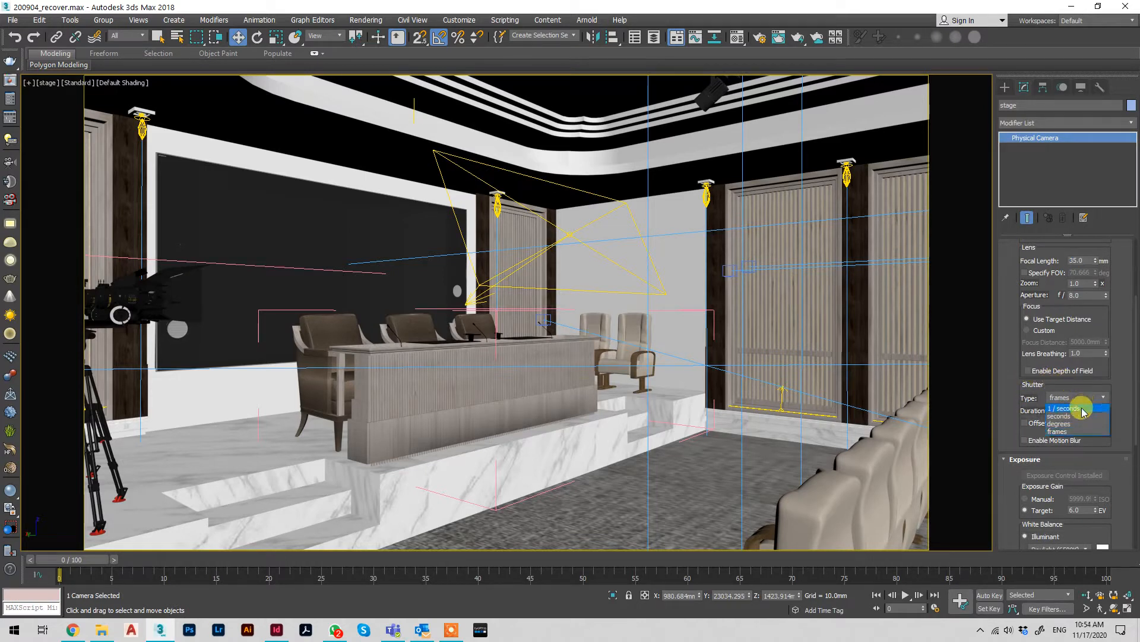
left_click(1082, 407)
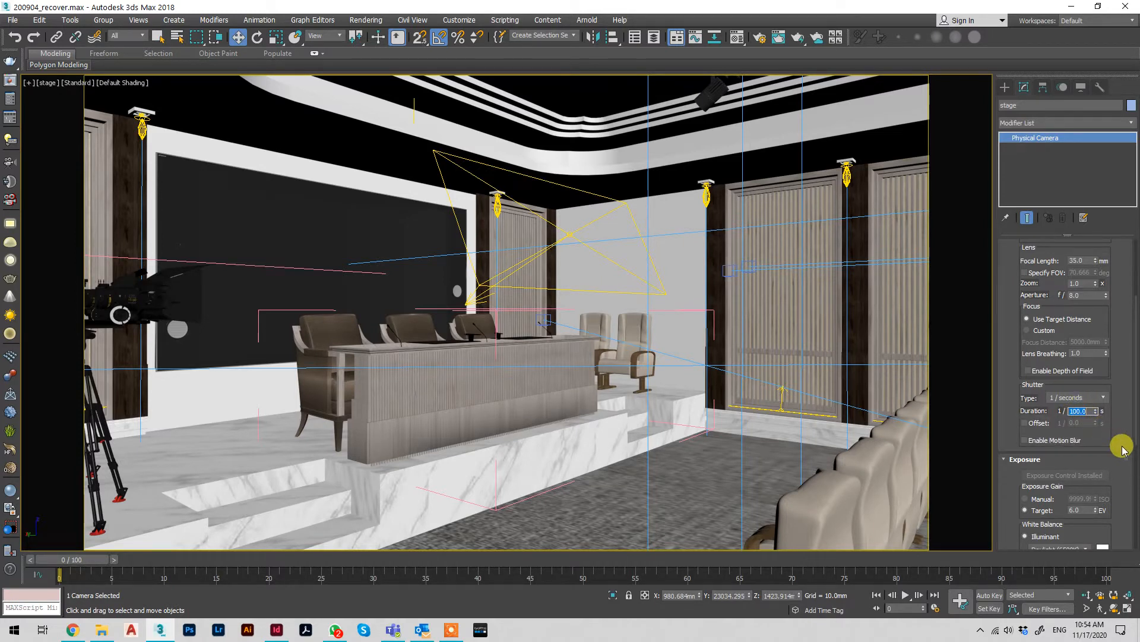
Switch the camera's exposure gain to Manual at 800 ISO.
scroll(1116, 460, "down", 2)
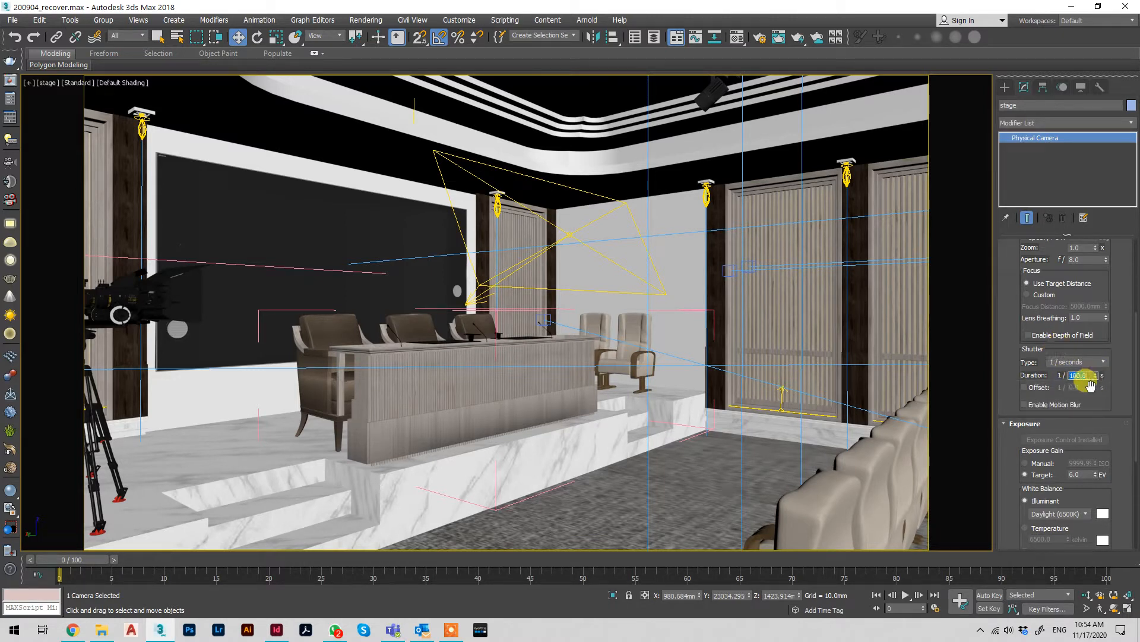
left_click(1037, 463)
double_click(1079, 463)
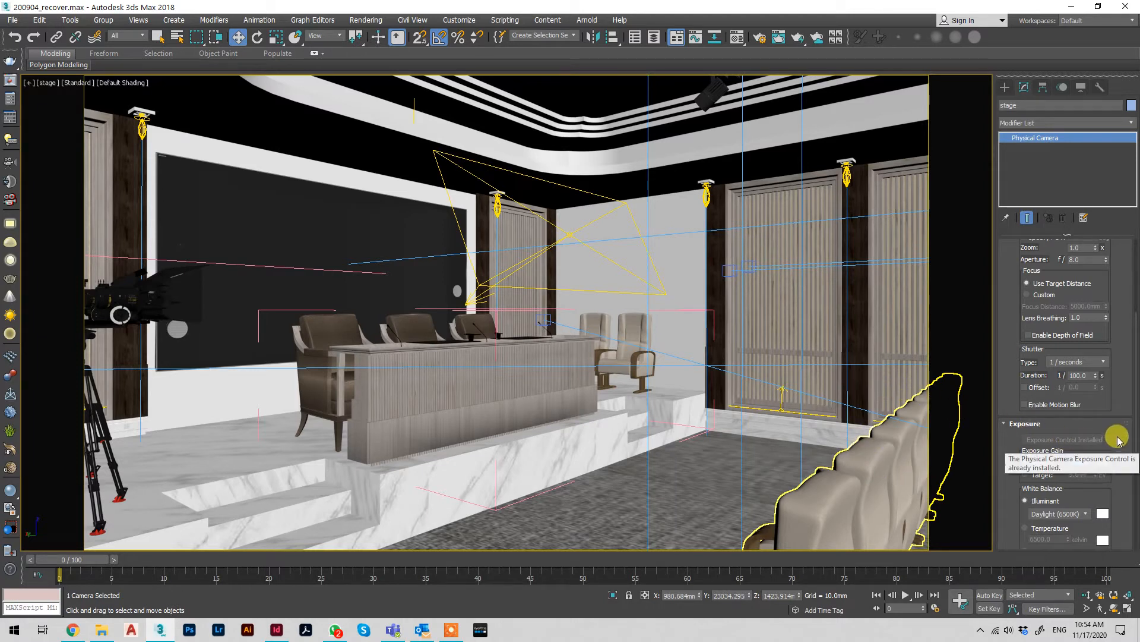
scroll(1115, 434, "down", 4)
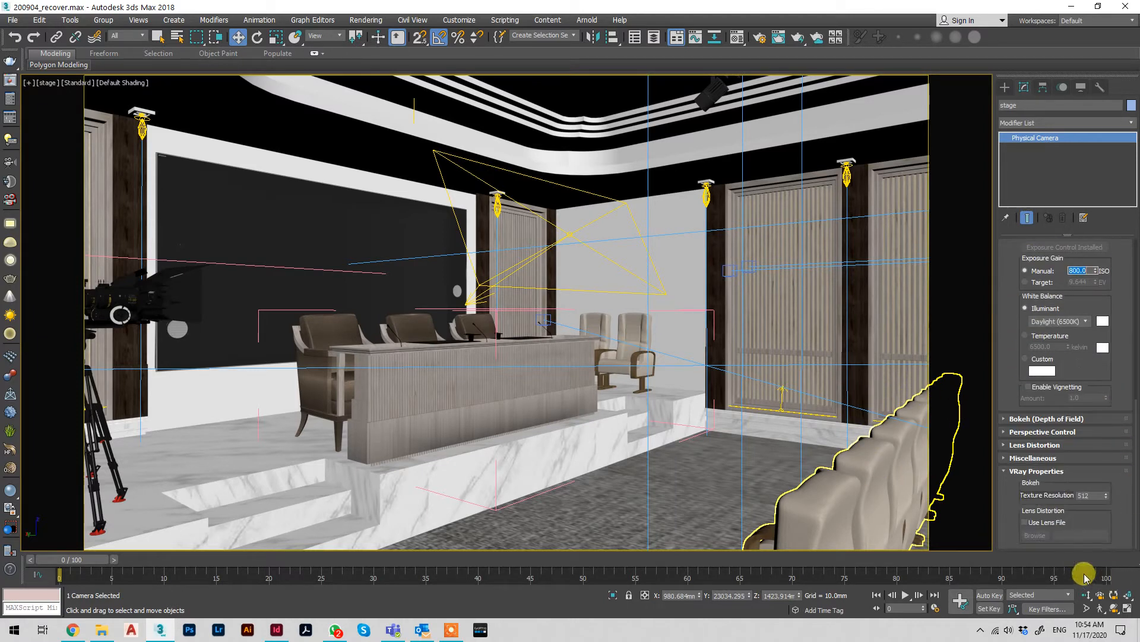
Turn off angle snapping and orbit the stage camera slightly to a lower angle on the desk.
left_click(1088, 596)
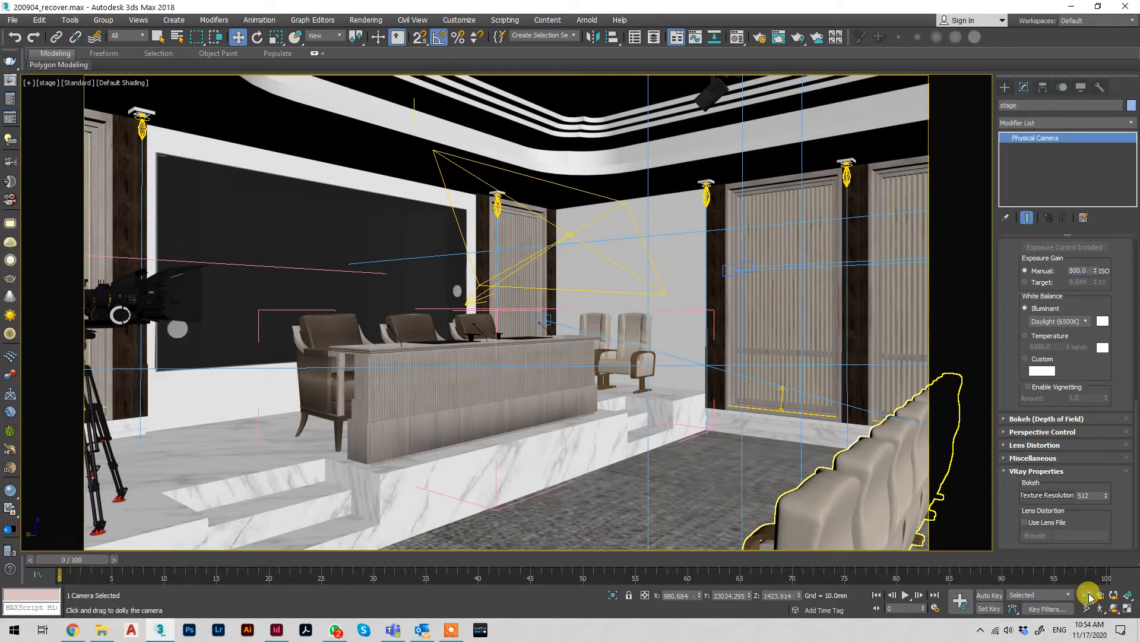
mouse_move(586, 311)
left_mouse_down()
mouse_move(591, 330)
mouse_move(591, 301)
mouse_move(588, 323)
mouse_move(601, 314)
left_mouse_up()
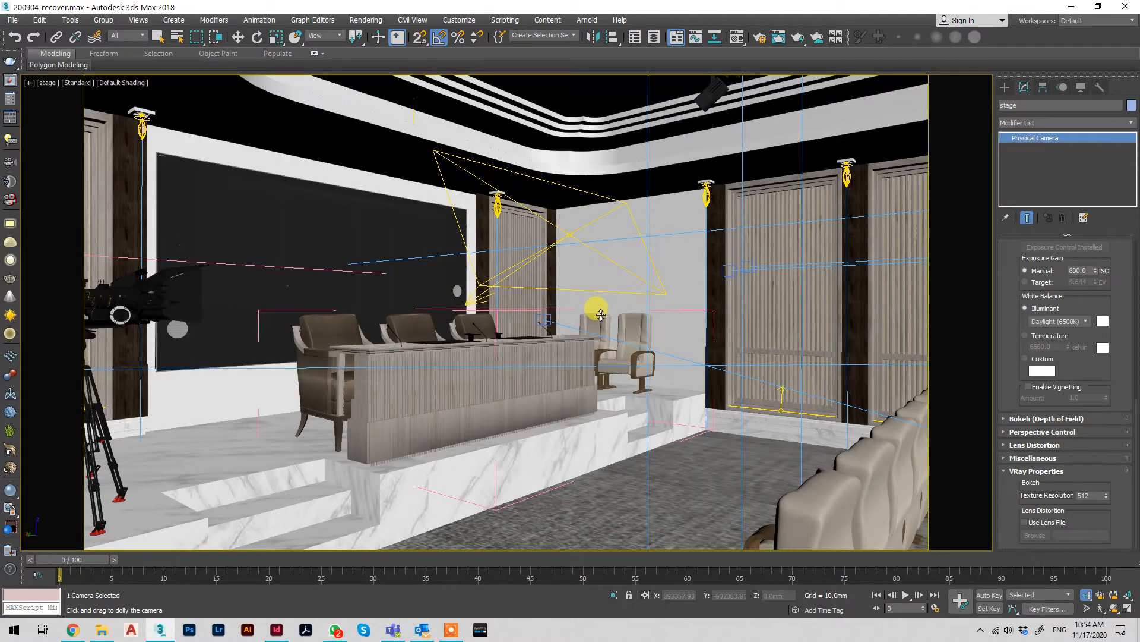
left_click(1115, 613)
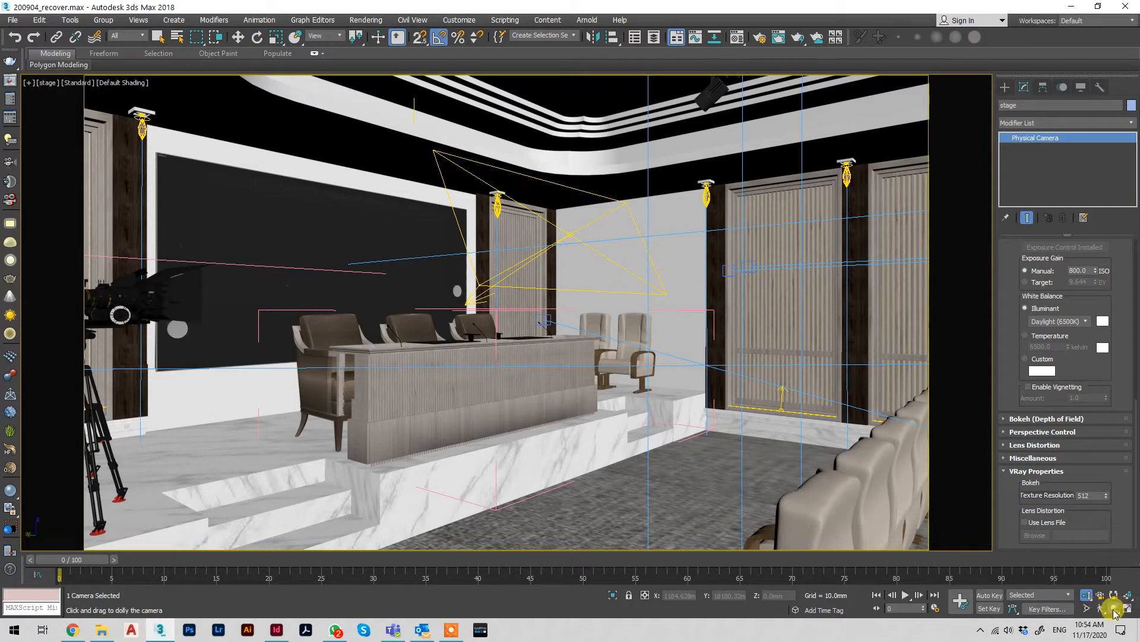
left_click_drag(549, 433, 542, 428)
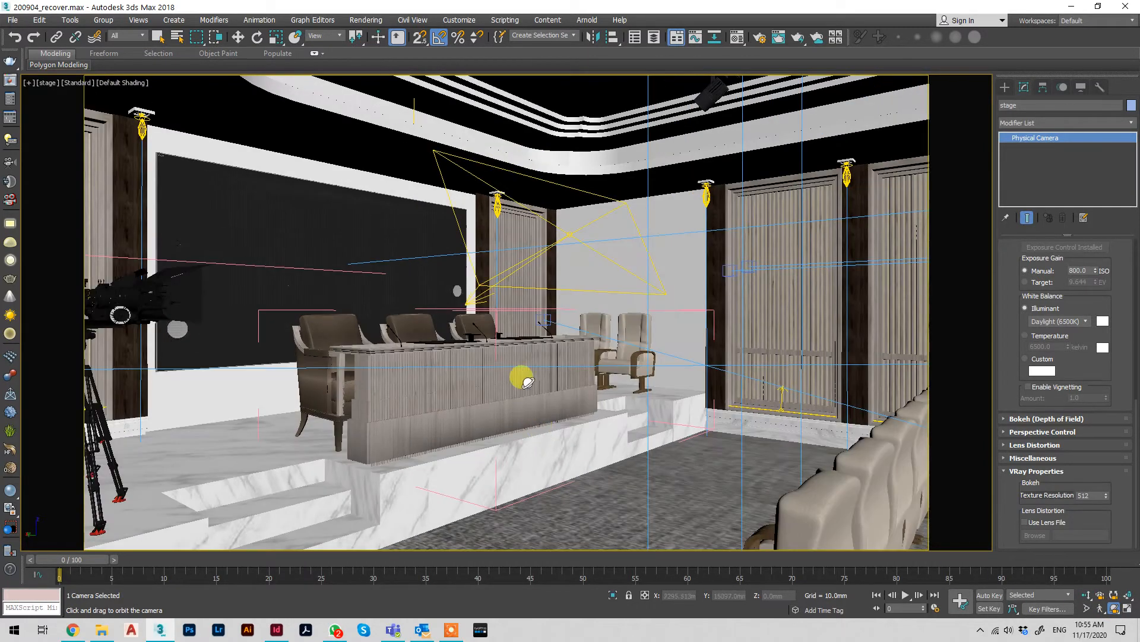
left_click(438, 39)
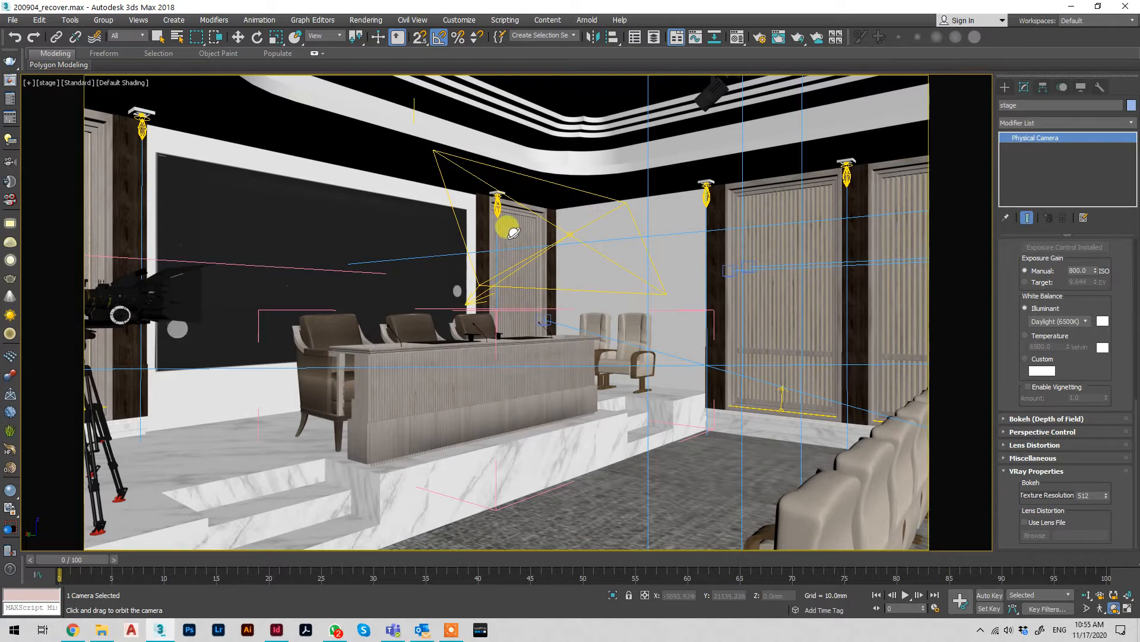
left_click(439, 37)
left_click_drag(502, 344, 562, 313)
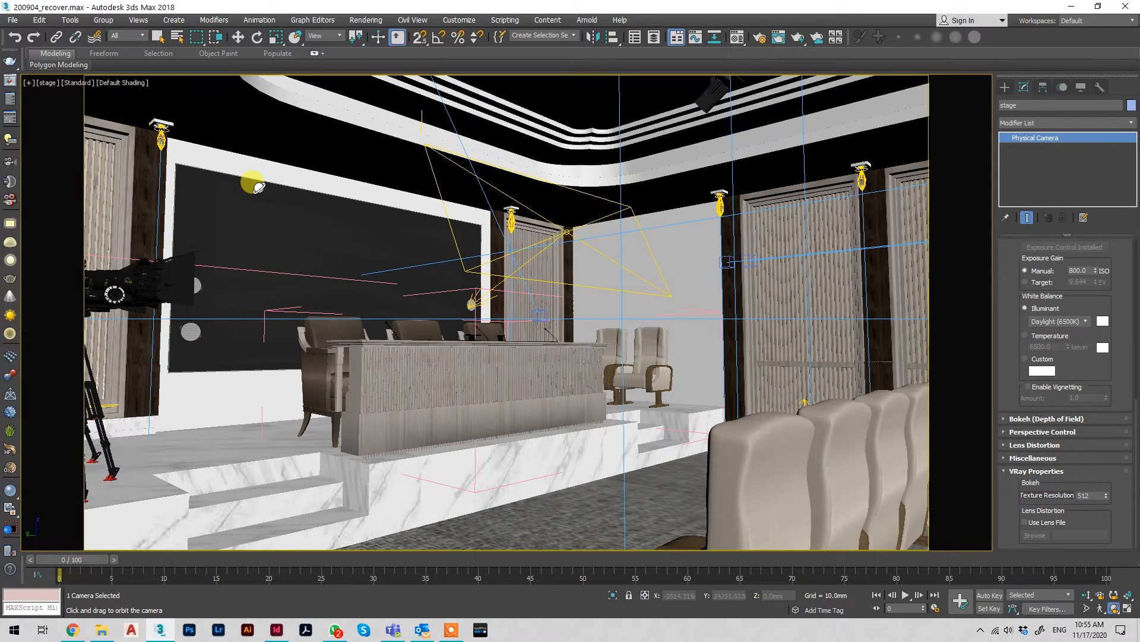
Turn on angle snapping and orbit the stage camera horizontally to view the desk more from the side.
left_click(34, 36)
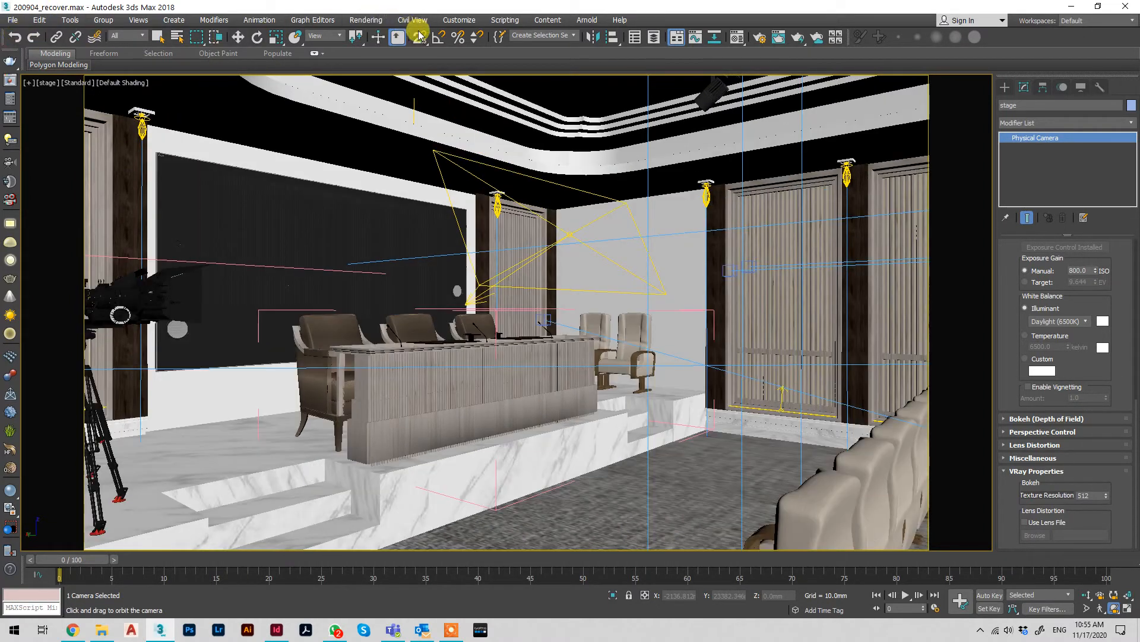
left_click(441, 41)
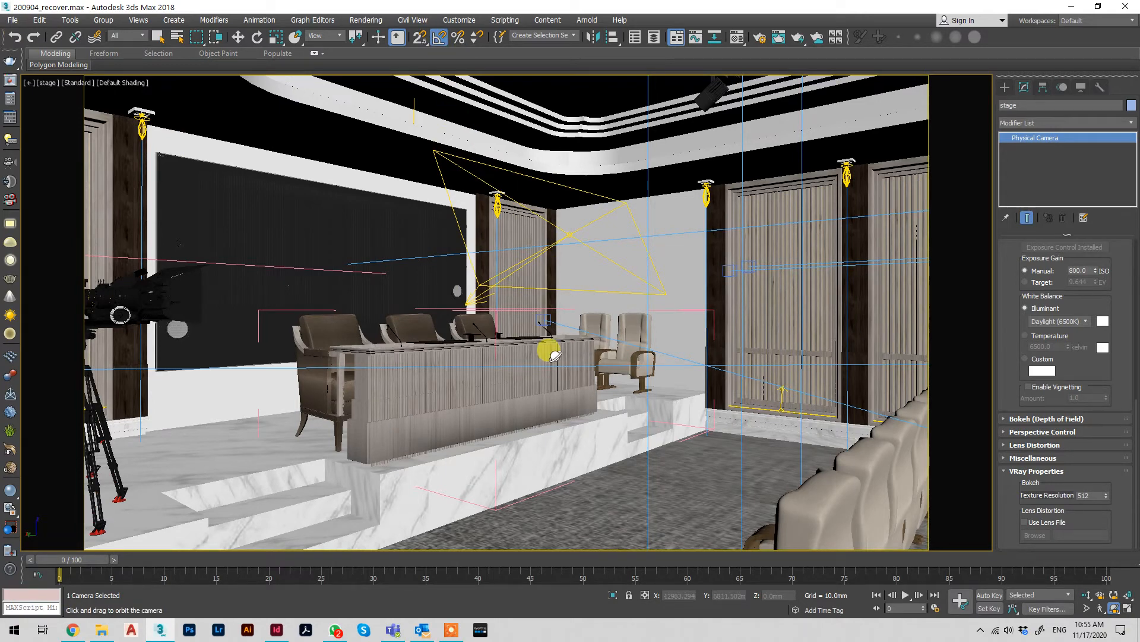
mouse_move(558, 354)
left_mouse_down()
mouse_move(532, 339)
mouse_move(522, 348)
mouse_move(542, 358)
left_mouse_up()
left_click_drag(285, 332, 299, 350)
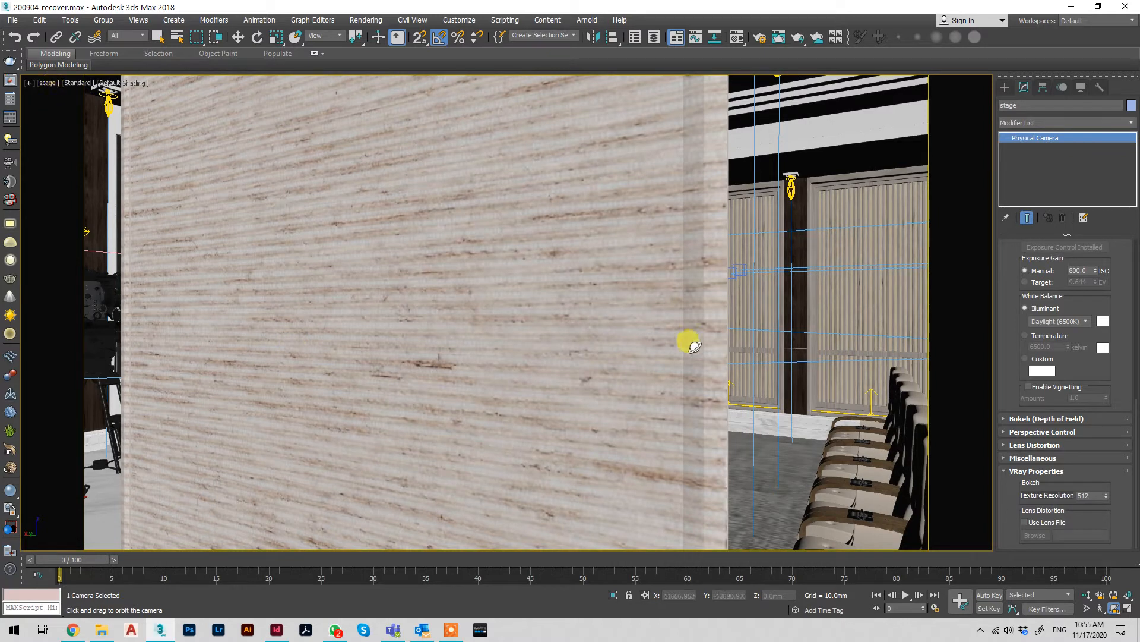
Dolly the stage camera in and out, leaving it backed out beyond the room's side wall panels.
left_click(1087, 594)
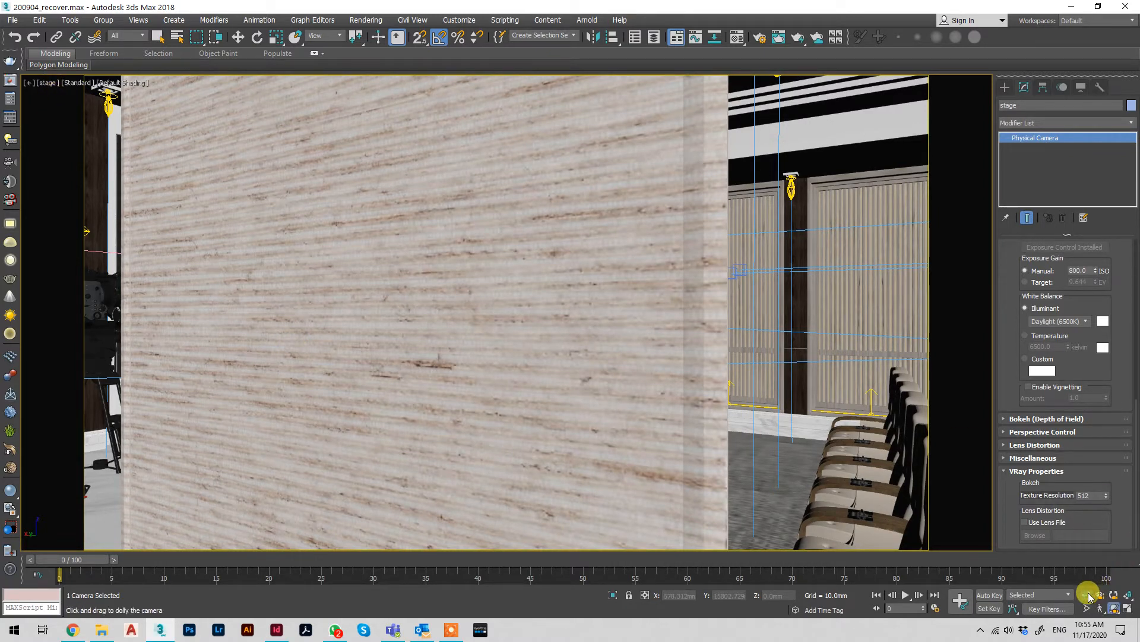
left_click_drag(875, 502, 877, 495)
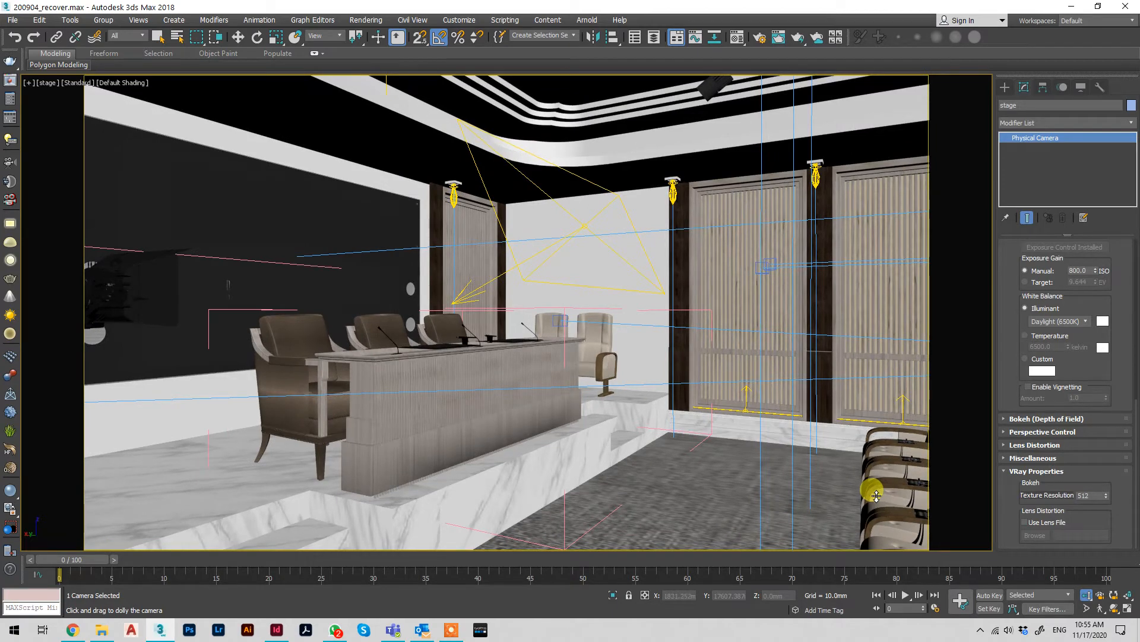
mouse_move(877, 494)
left_mouse_down()
mouse_move(866, 489)
mouse_move(861, 505)
left_mouse_up()
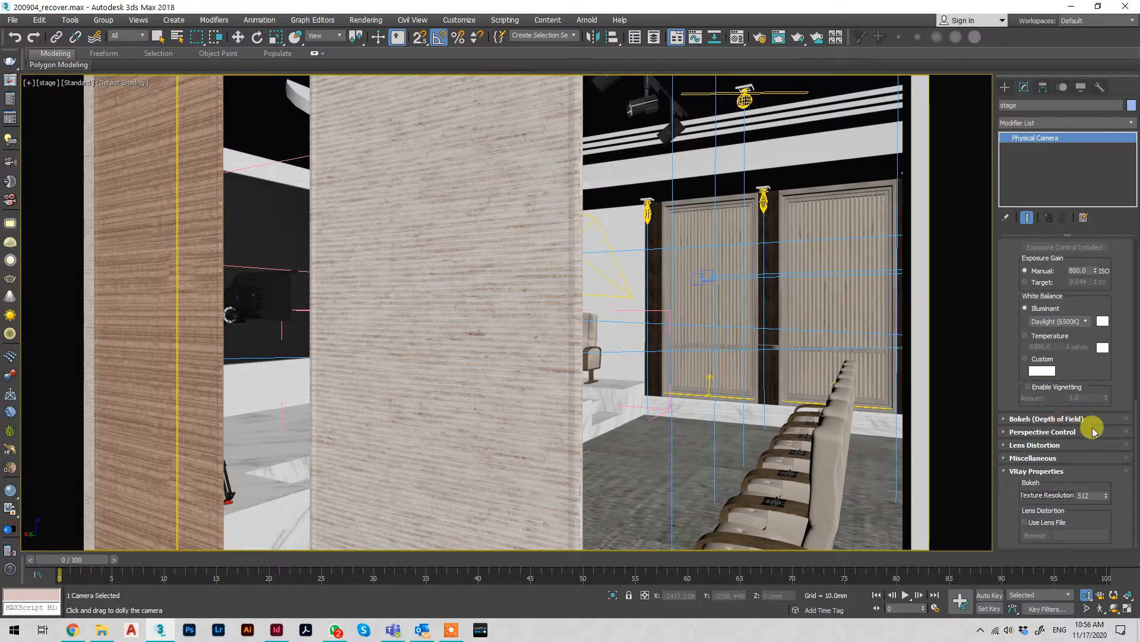
Enable the stage camera's clipping planes and set the near clipping distance to 500 mm.
left_click(1059, 459)
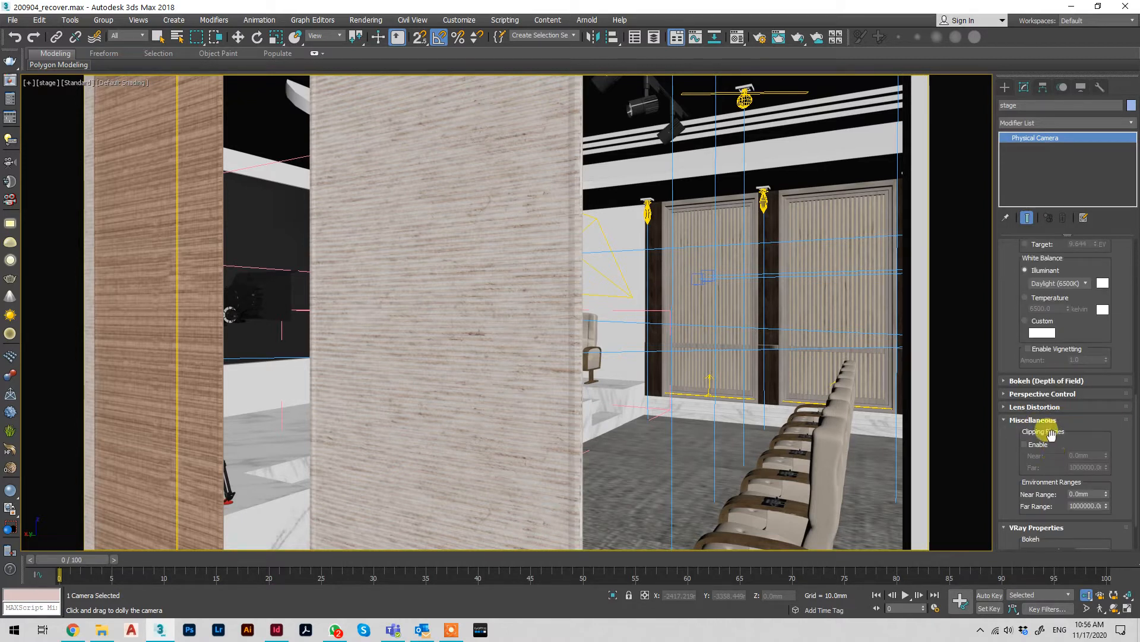
left_click(1024, 444)
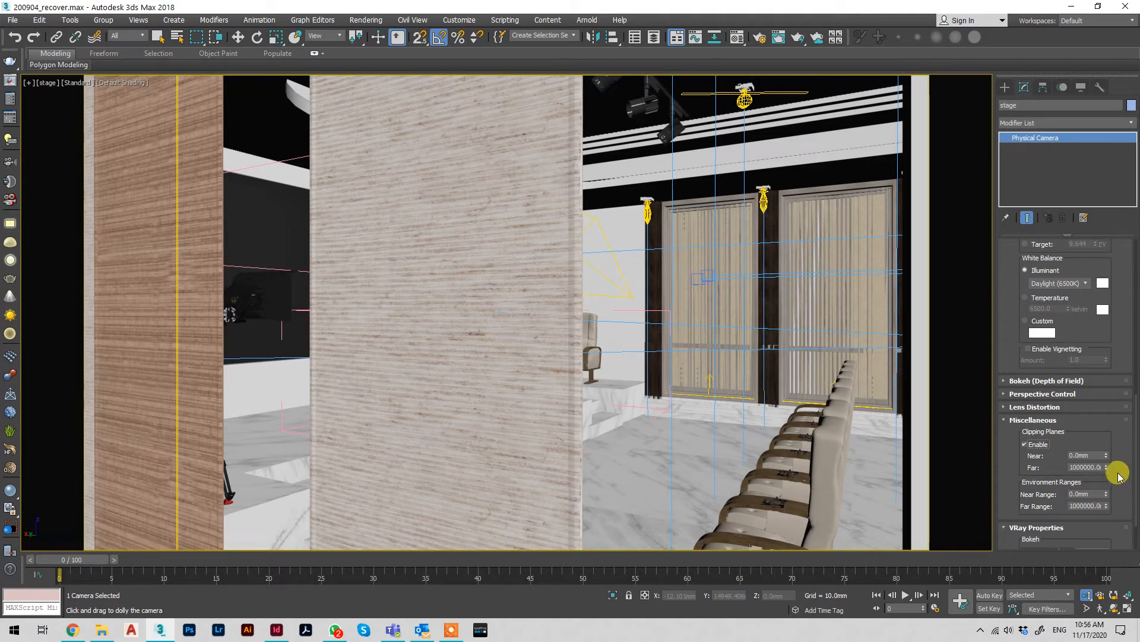
left_click(1079, 455)
type("500")
key("Return")
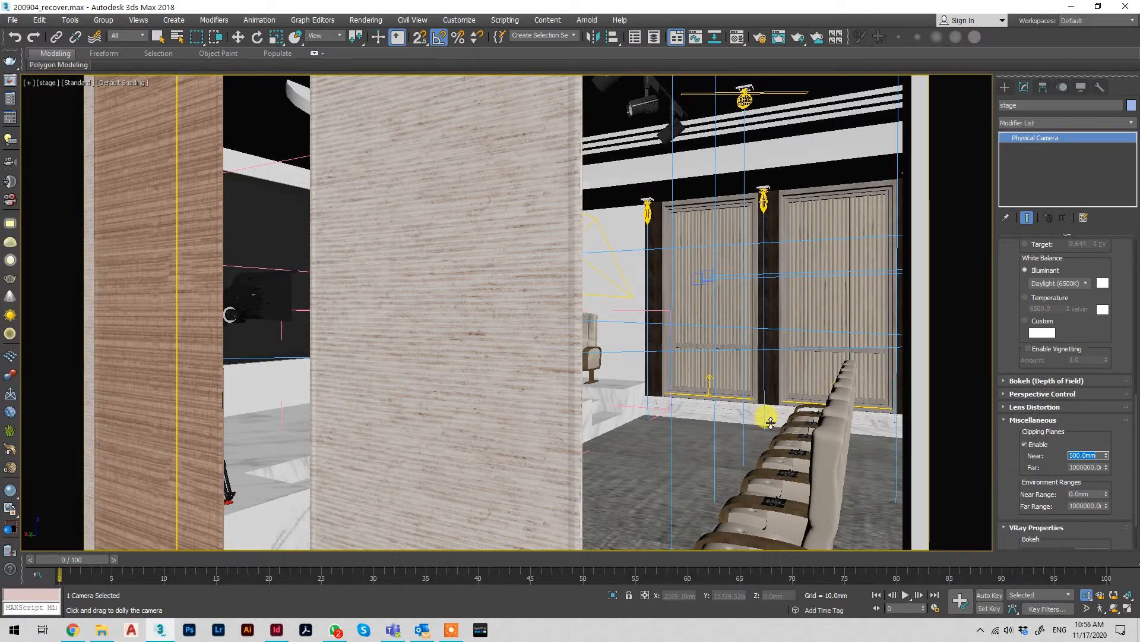
Examine in the top view where the stage camera sits relative to the conference room's wall.
key("t")
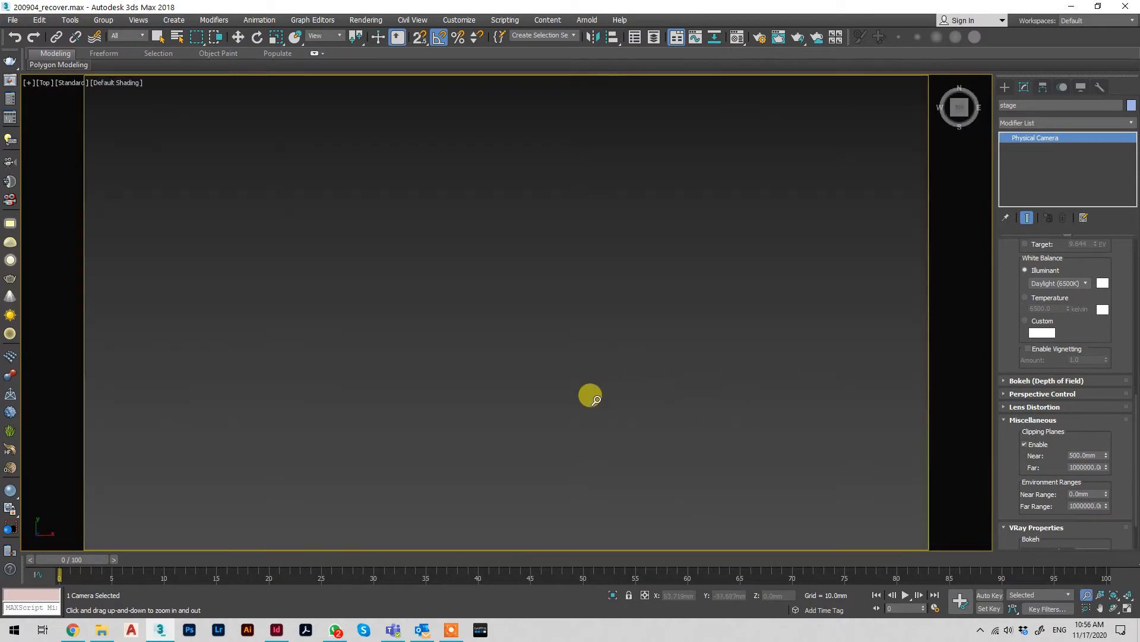
scroll(544, 351, "down", 10)
scroll(403, 193, "up", 5)
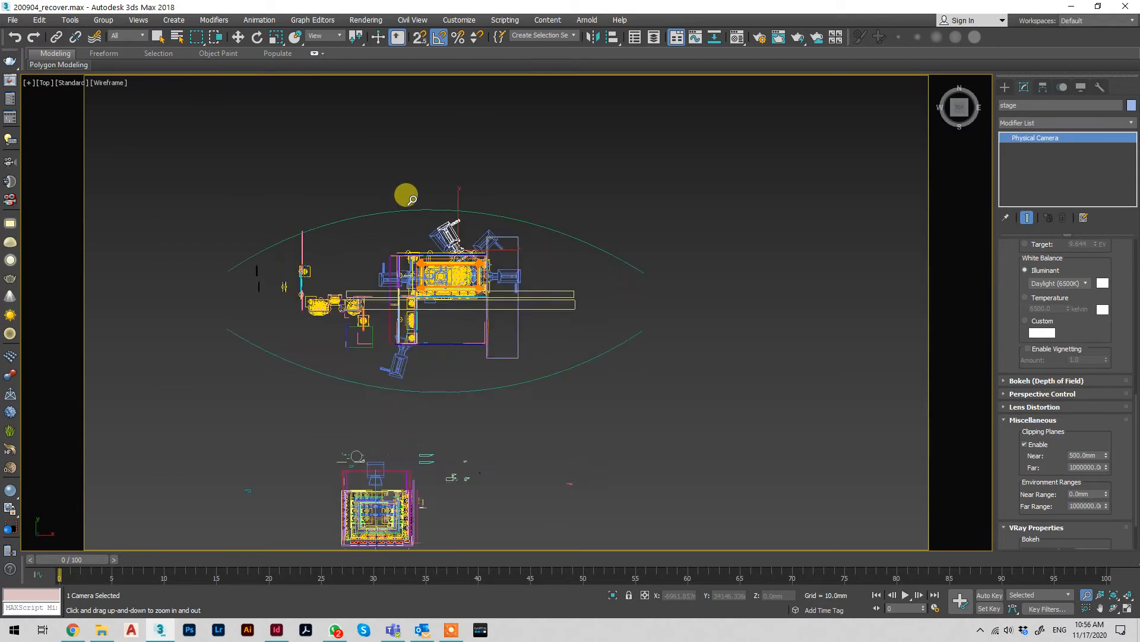
scroll(483, 293, "up", 6)
key("w")
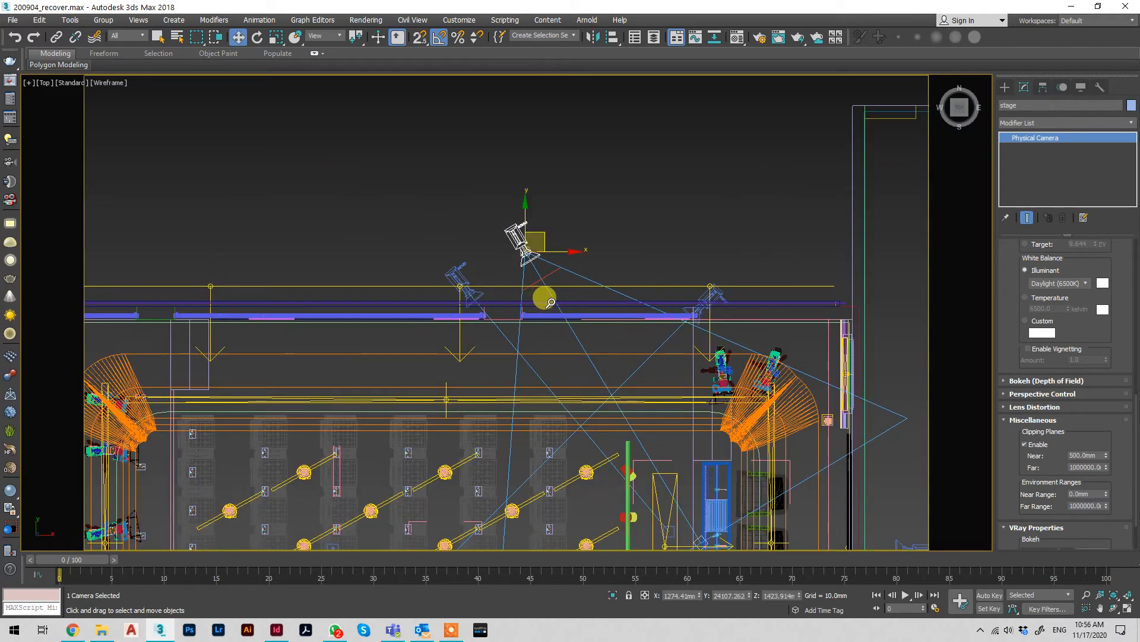
scroll(569, 277, "down", 2)
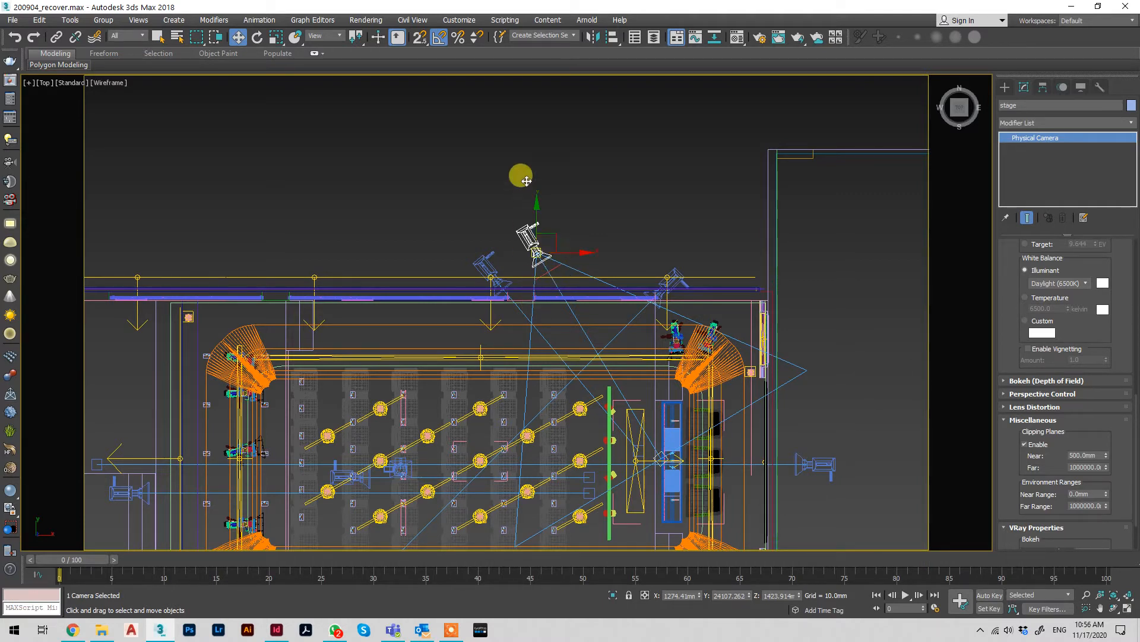
scroll(534, 190, "down", 2)
scroll(559, 205, "down", 1)
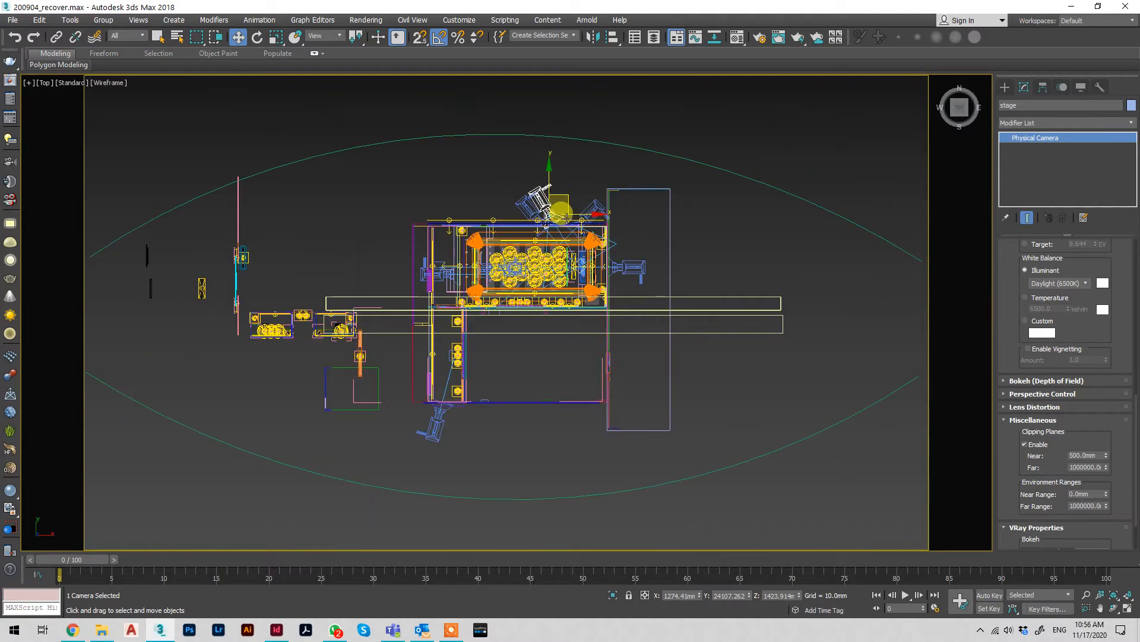
scroll(559, 210, "down", 2)
scroll(569, 229, "up", 2)
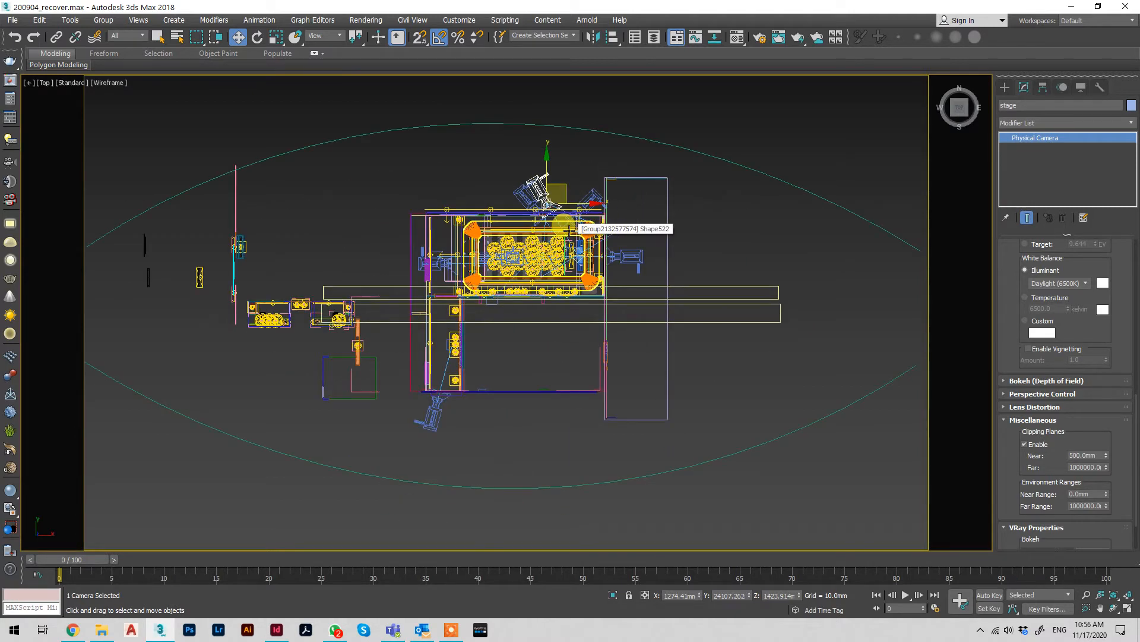
scroll(647, 358, "down", 4)
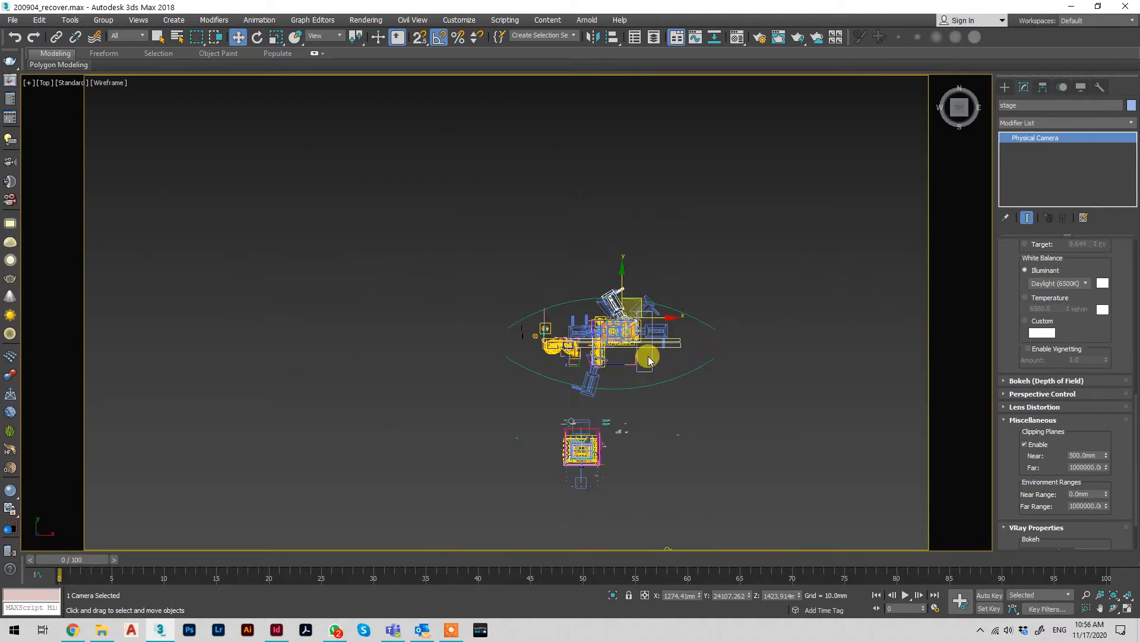
scroll(649, 359, "down", 2)
scroll(651, 351, "up", 4)
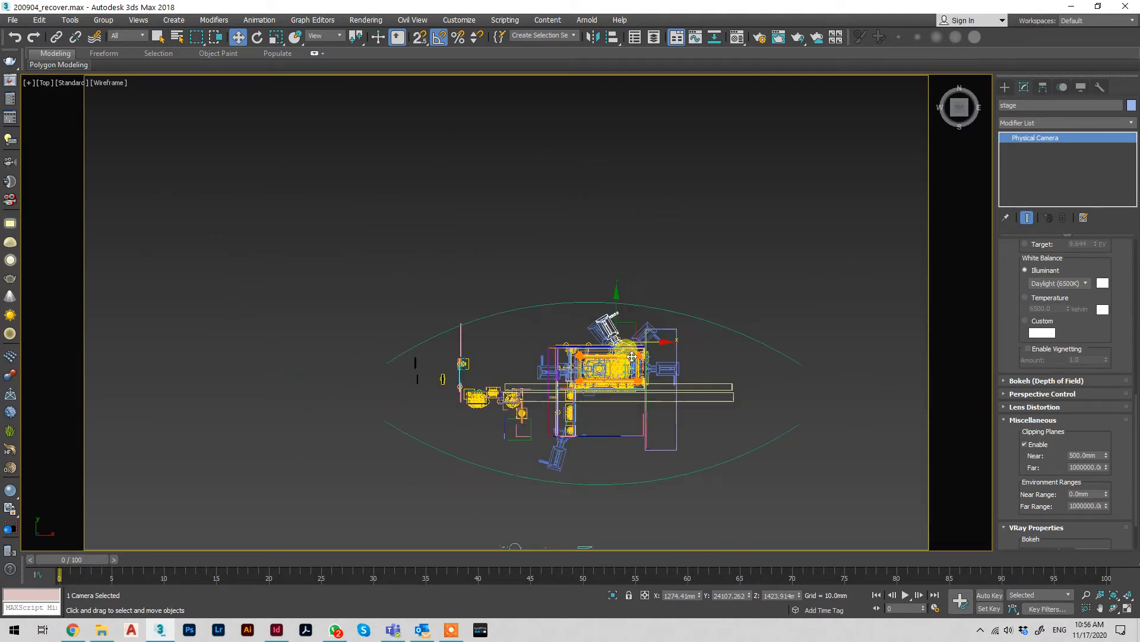
scroll(650, 376, "up", 2)
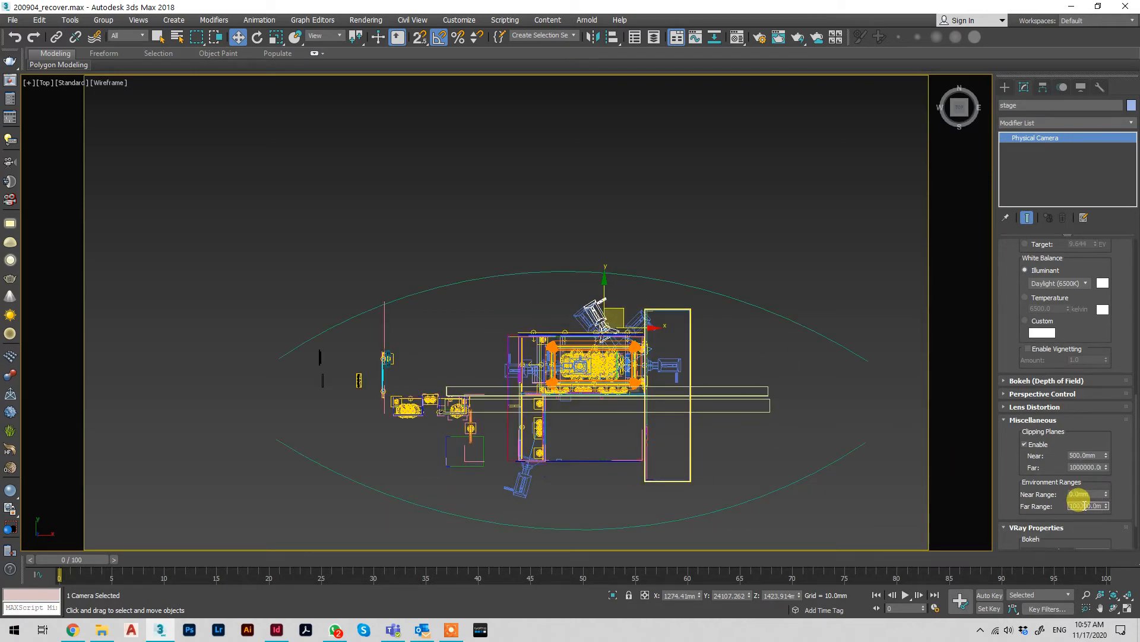
Reduce the camera's environment far range to 10000 mm, try 1000 mm, and undo that last change.
key("Return")
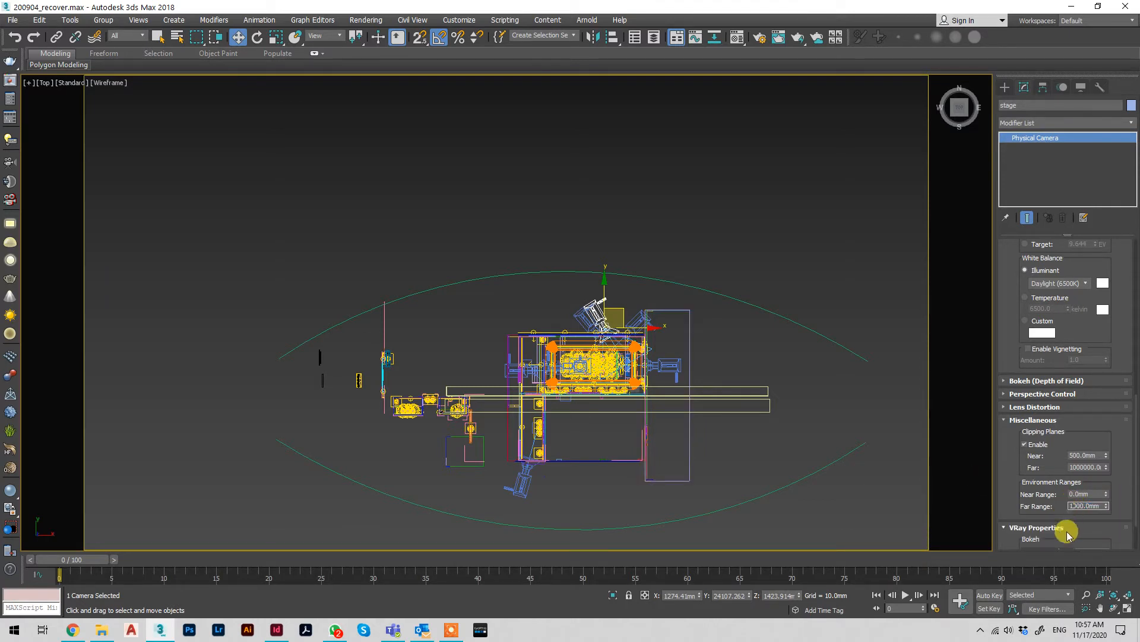
scroll(615, 342, "up", 5)
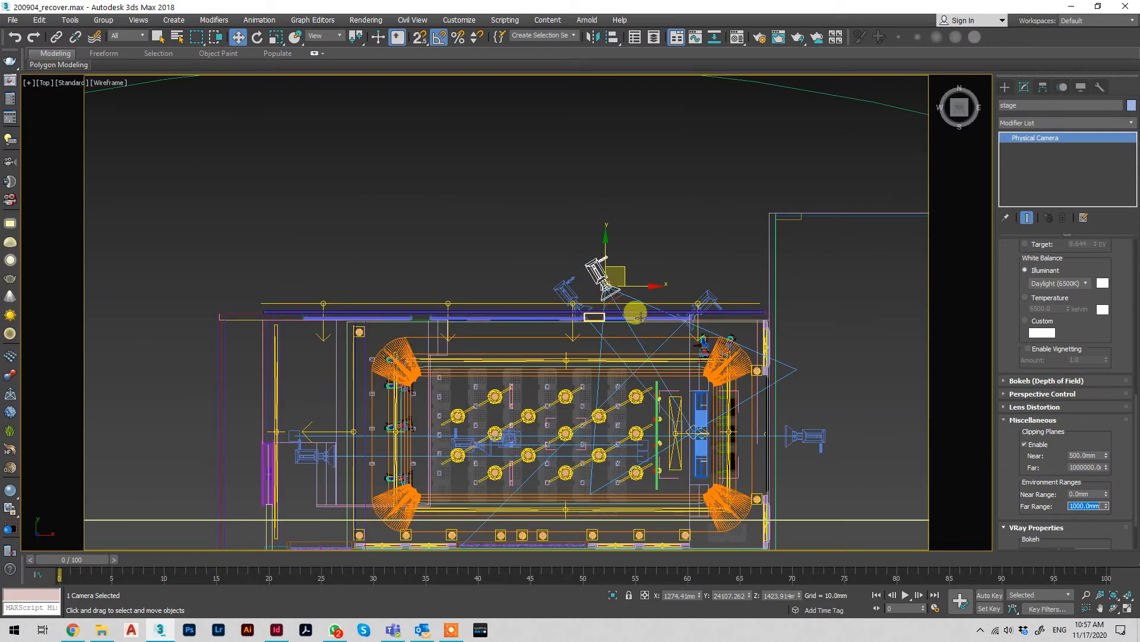
middle_click_drag(662, 356, 650, 306)
scroll(649, 306, "down", 4)
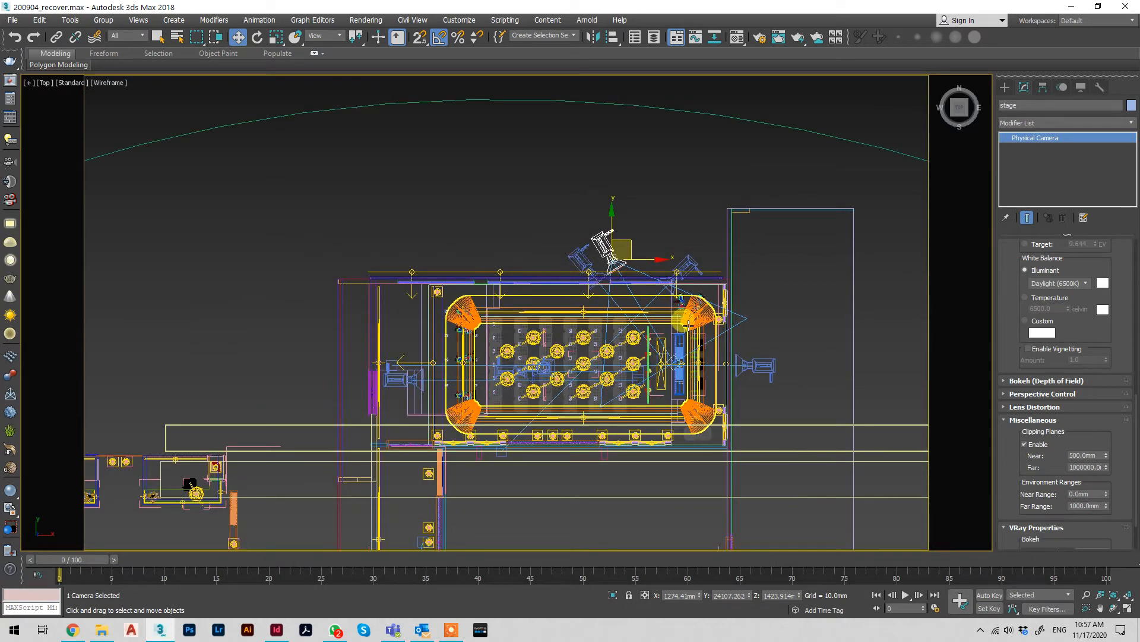
key("ctrl+z")
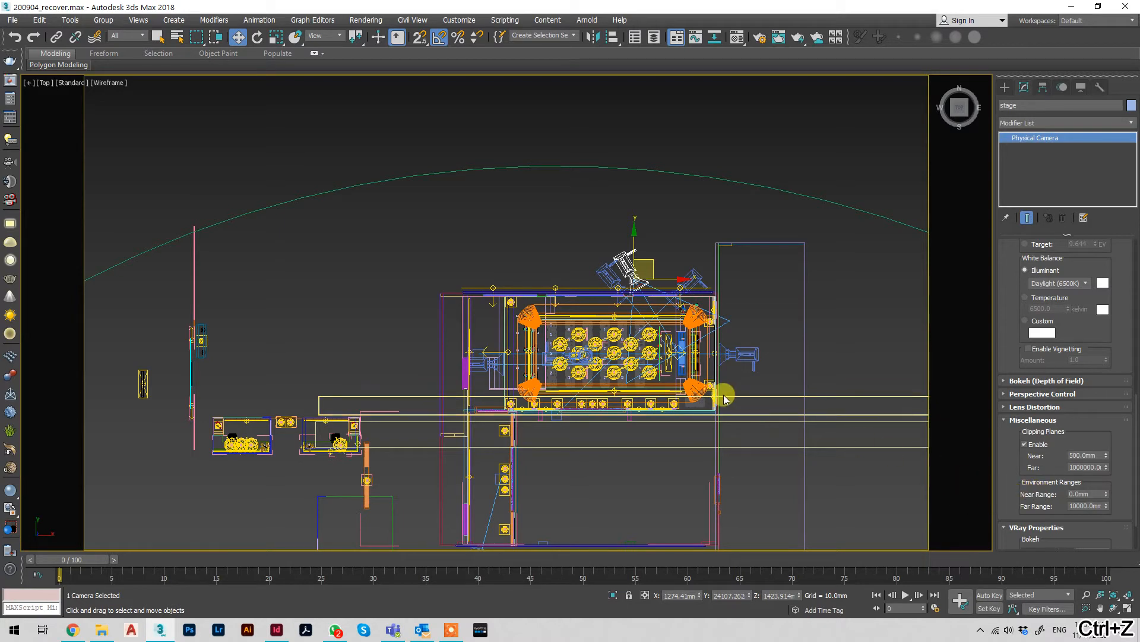
scroll(713, 392, "down", 2)
scroll(712, 392, "up", 8)
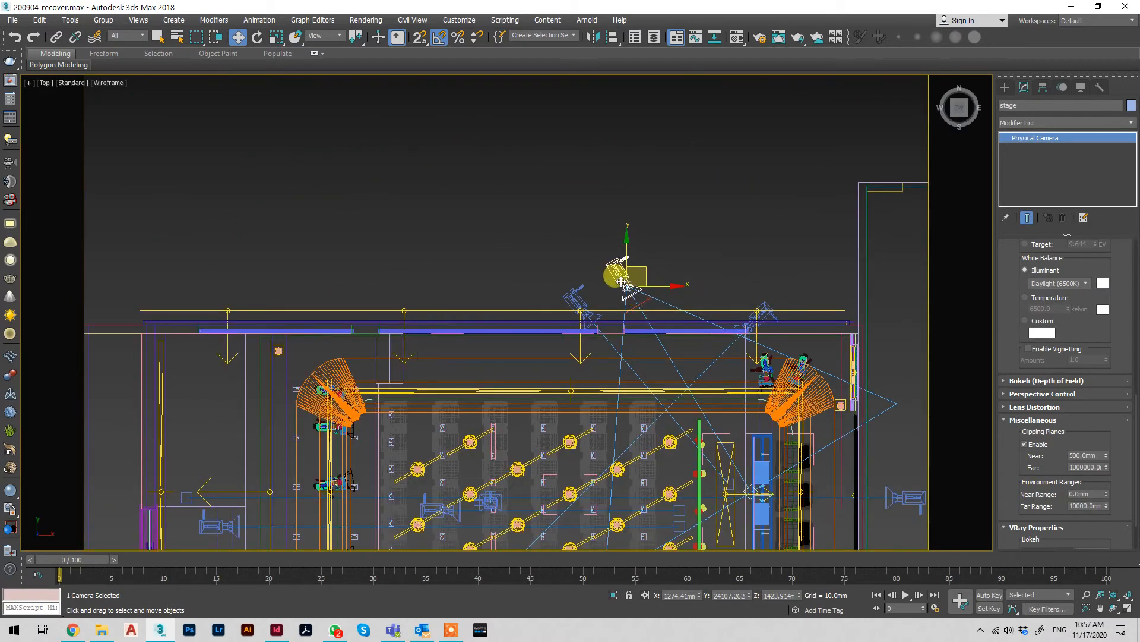
Try raising the near clipping distance to 1975 mm in the top view, and undo it.
left_click_drag(1106, 454, 1109, 451)
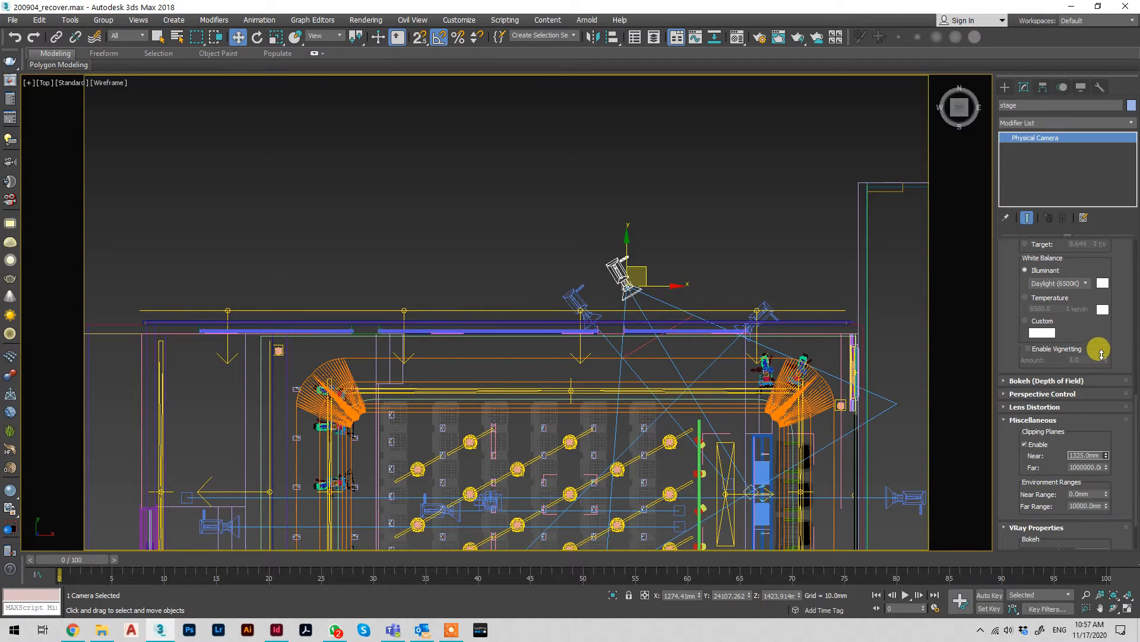
left_click_drag(1100, 341, 1101, 310)
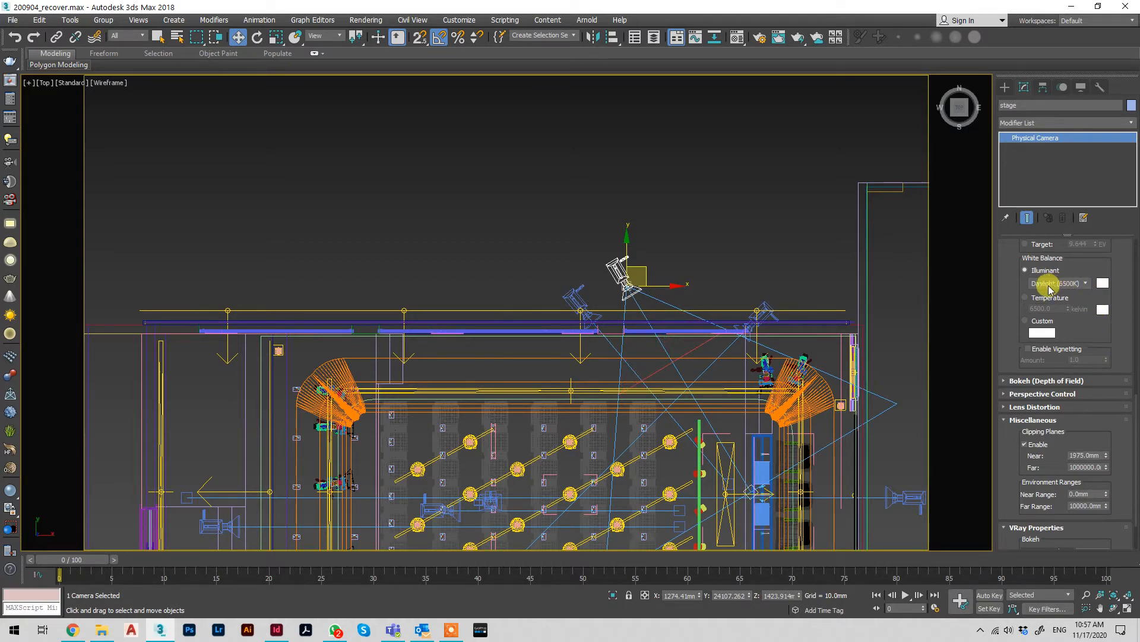
key("ctrl+z")
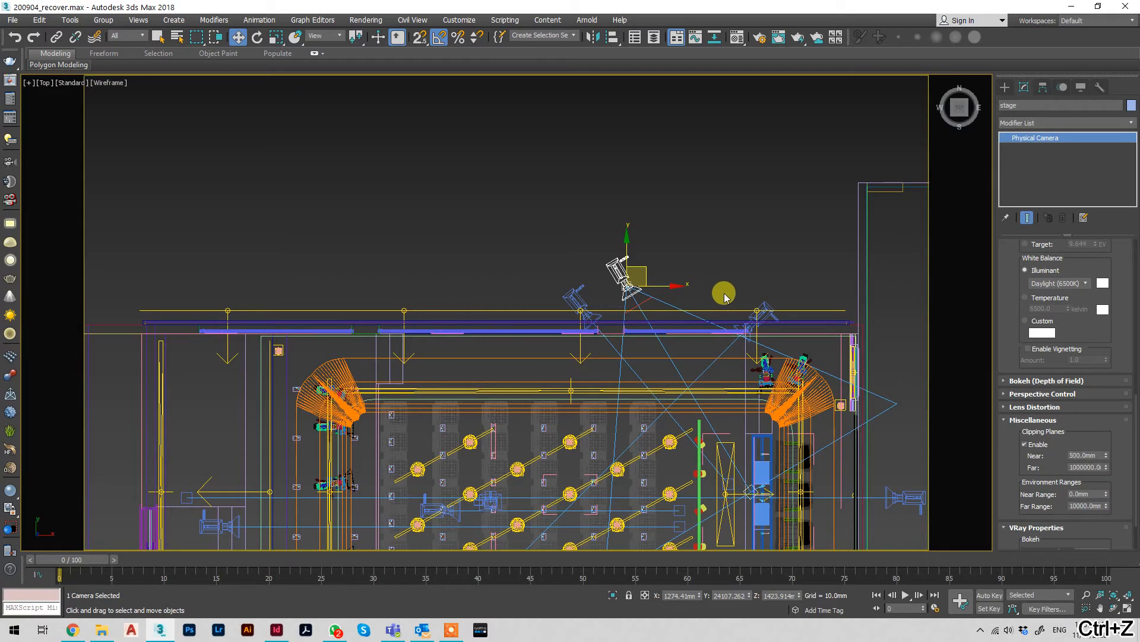
Return to the shaded stage camera view and adjust the near clipping distance to about 2221 mm, past the blocking wall.
key("c")
key("F3")
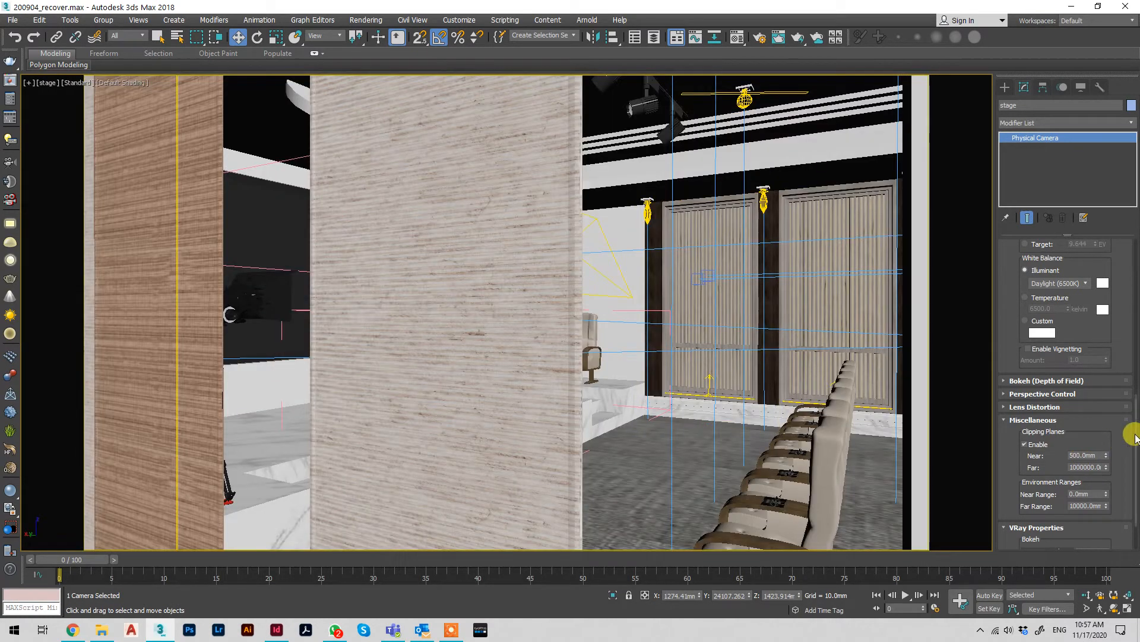
left_click_drag(1108, 456, 1013, 234)
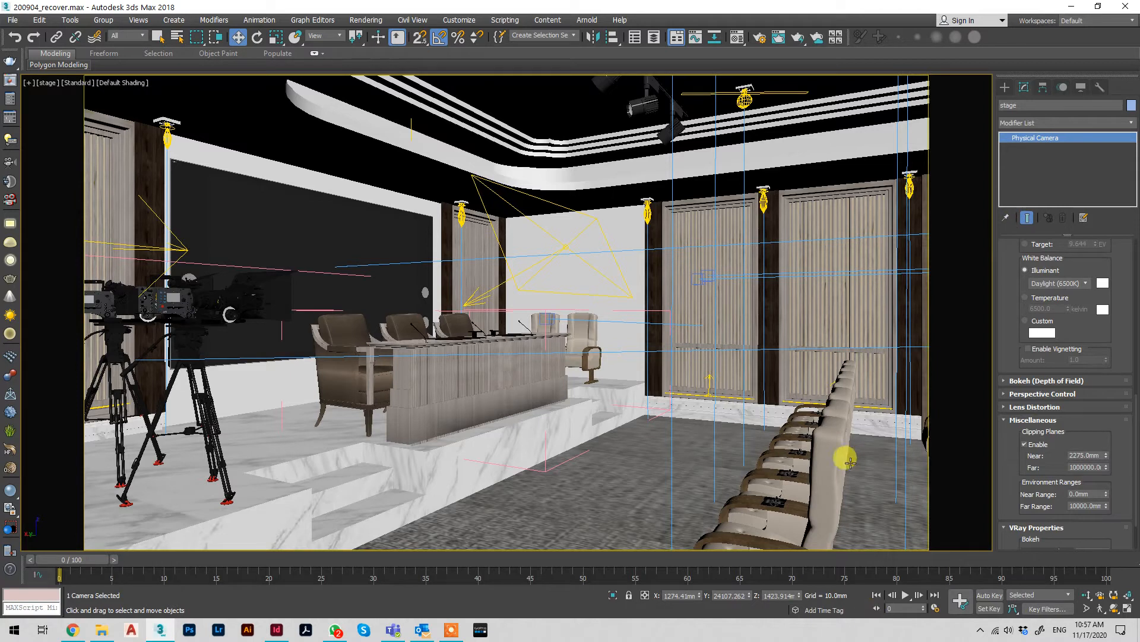
left_click_drag(1107, 458, 1108, 442)
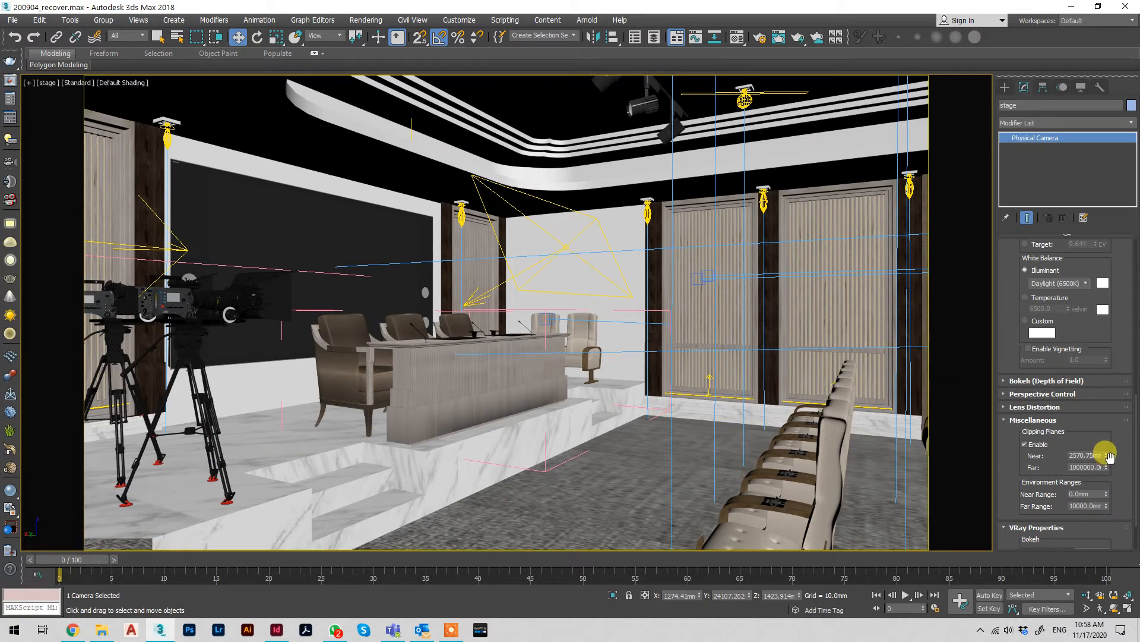
left_click_drag(1106, 456, 1111, 464)
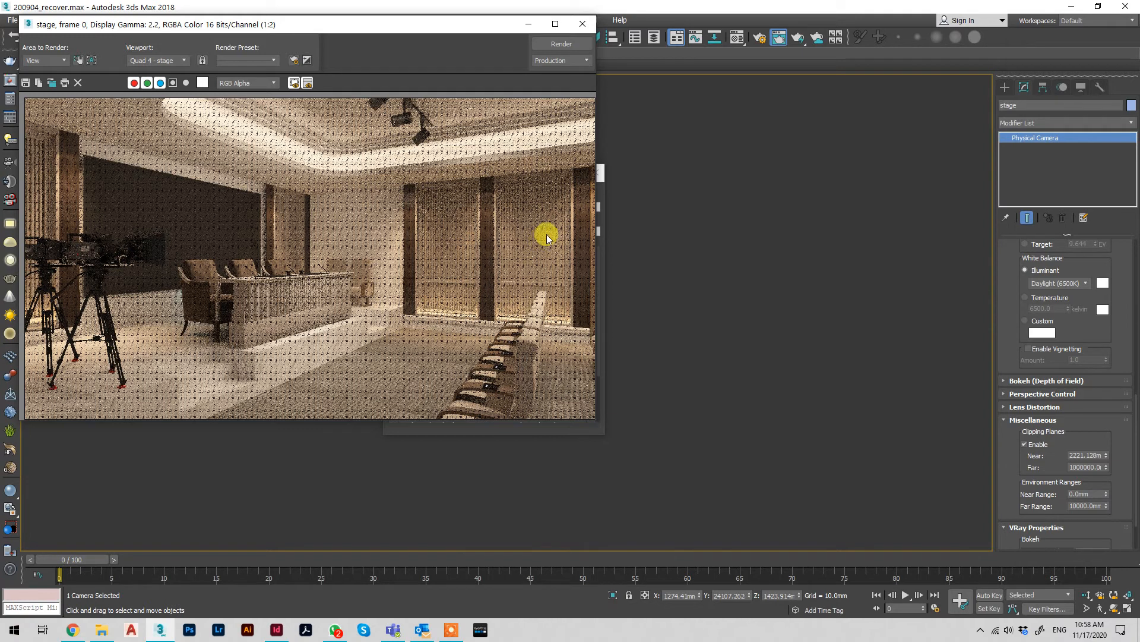
Stop the test render of the stage camera view and close the rendered frame.
left_click(601, 189)
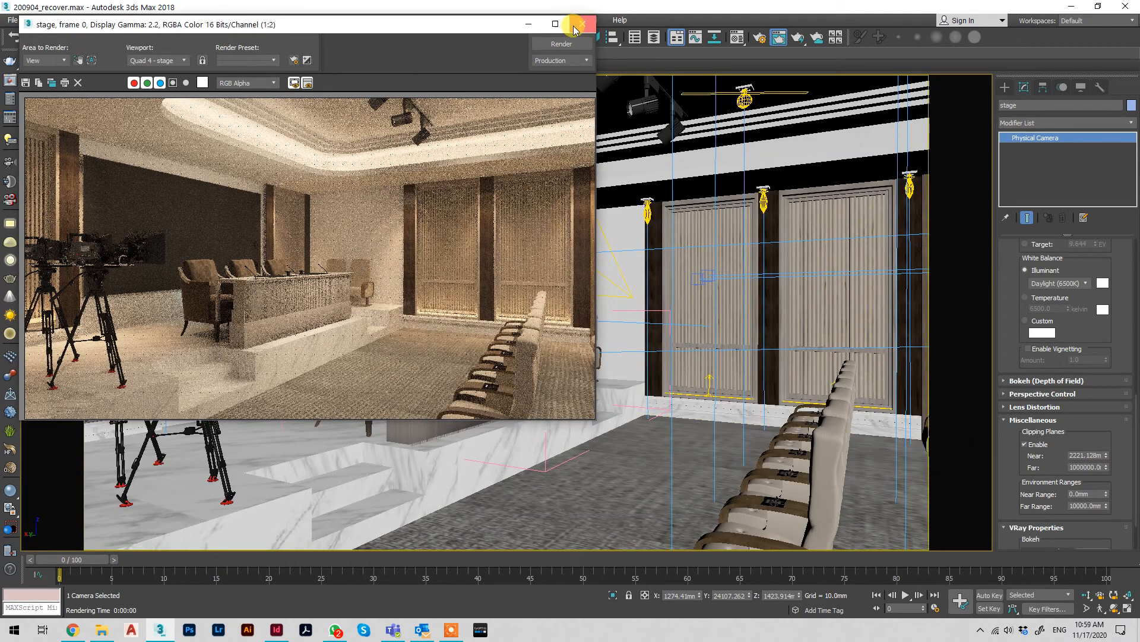
left_click(575, 26)
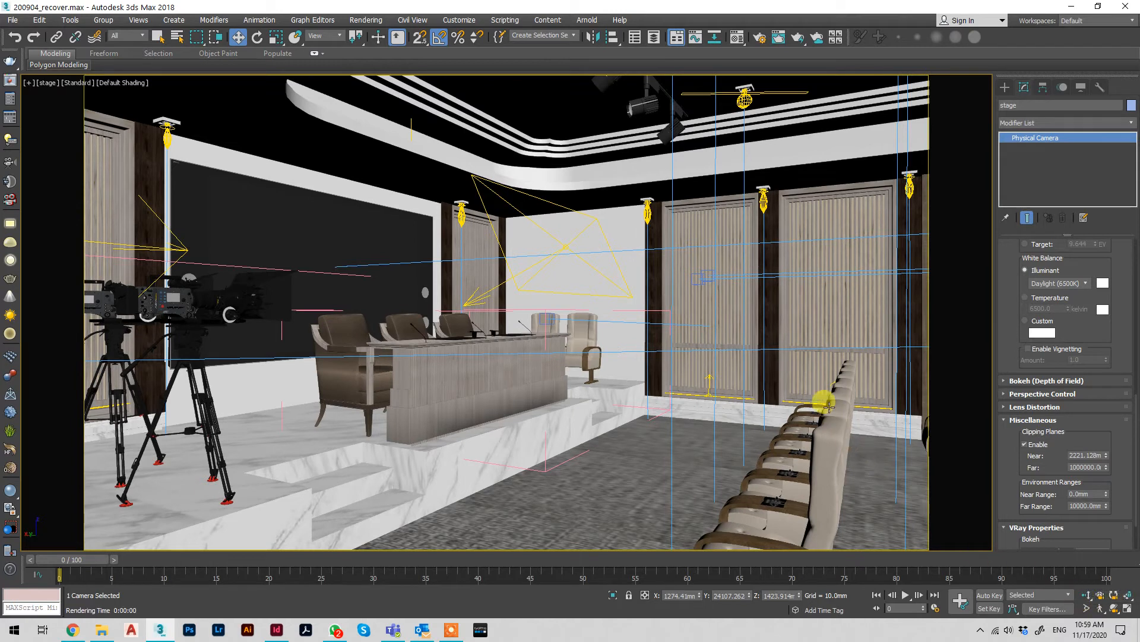
left_click(784, 333)
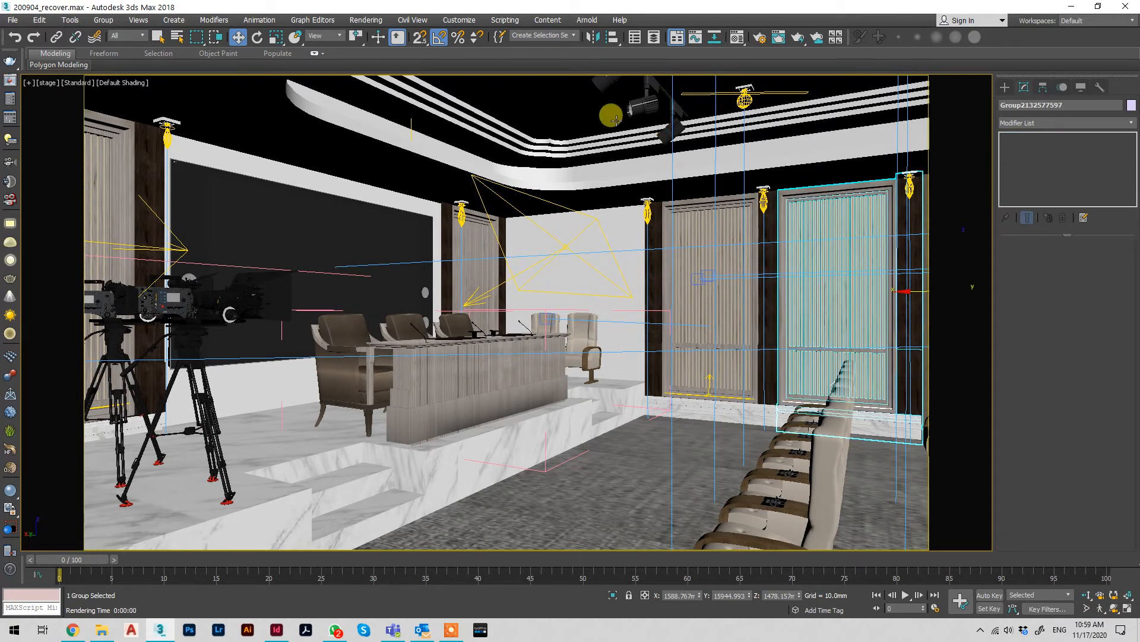
left_click(43, 82)
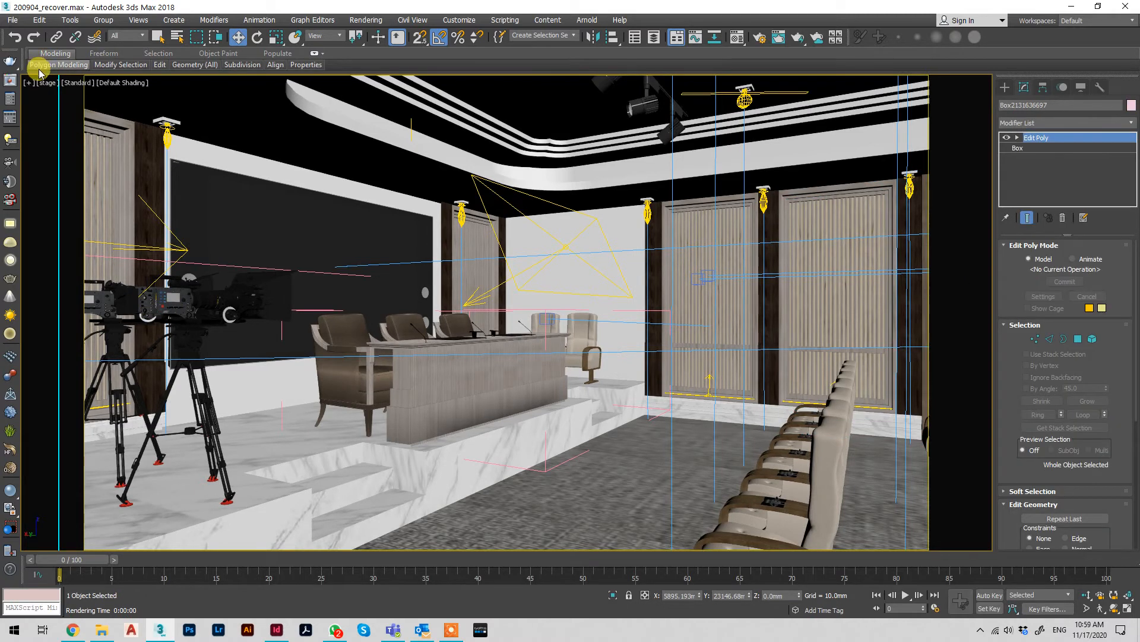
left_click(270, 75)
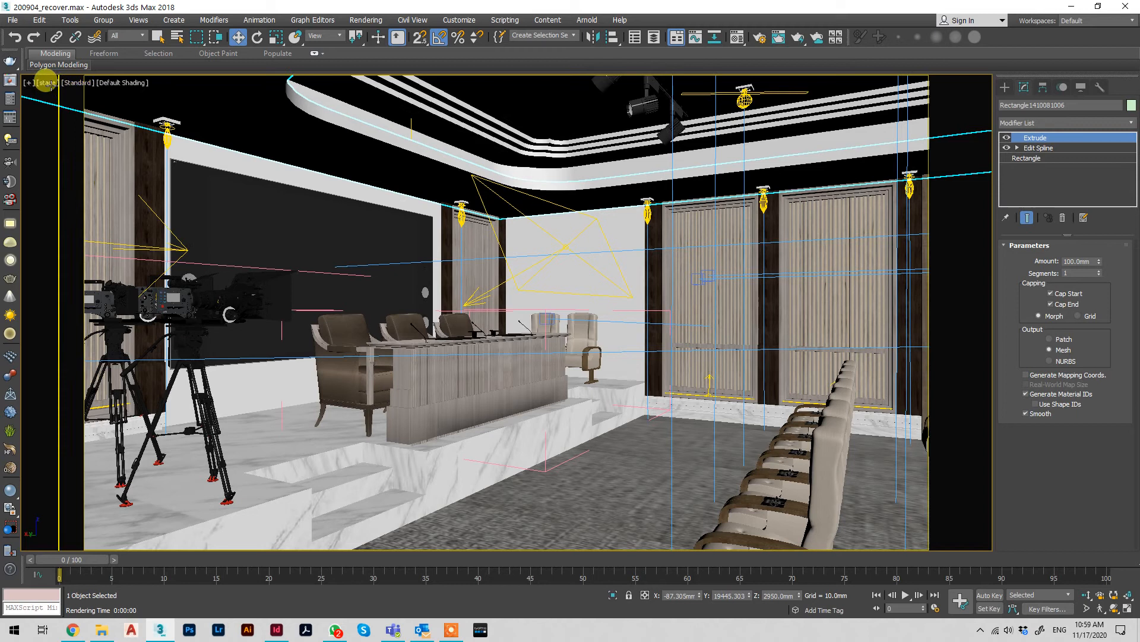
Select the stage camera and dolly it back out of the room until it views the building's facade from outside.
left_click(51, 85)
left_click(51, 85)
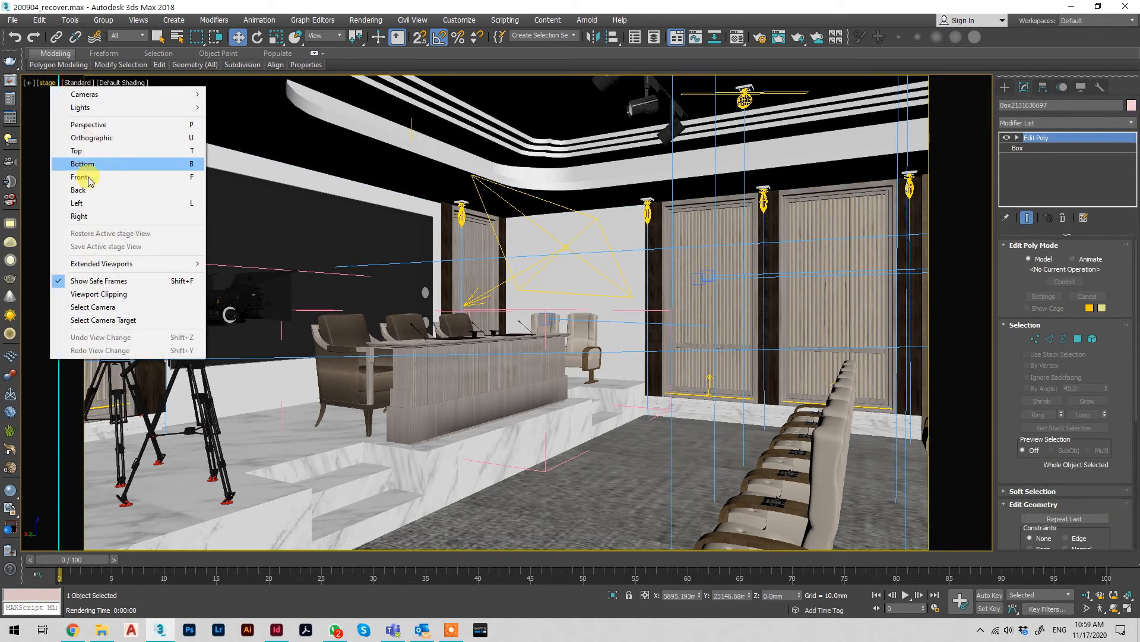
left_click(77, 298)
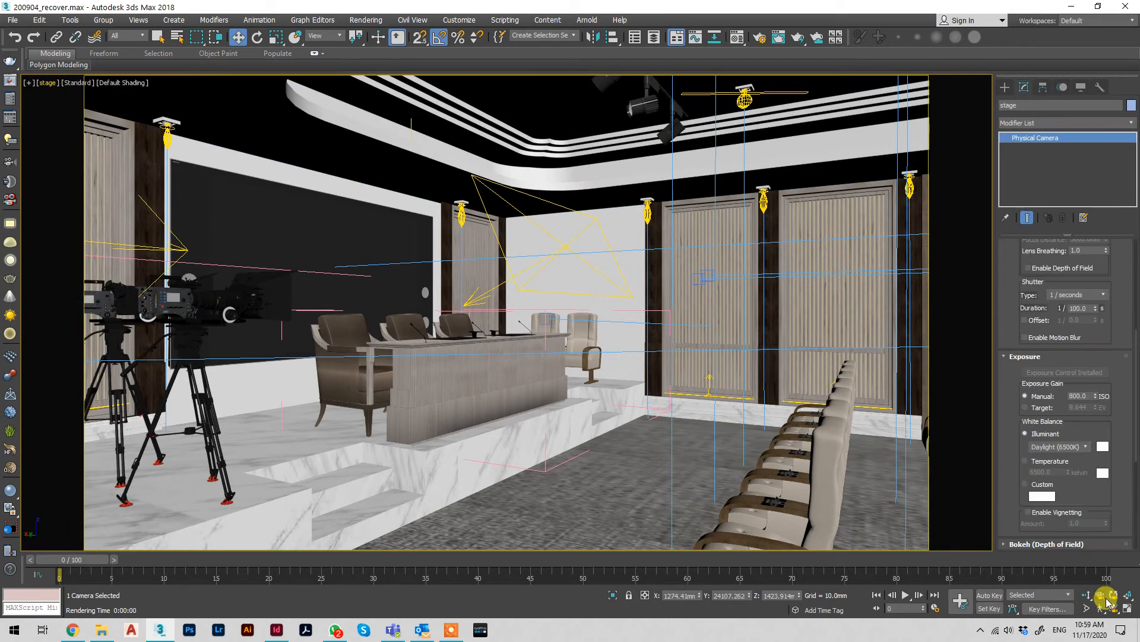
left_click(1087, 595)
left_click_drag(669, 279, 666, 339)
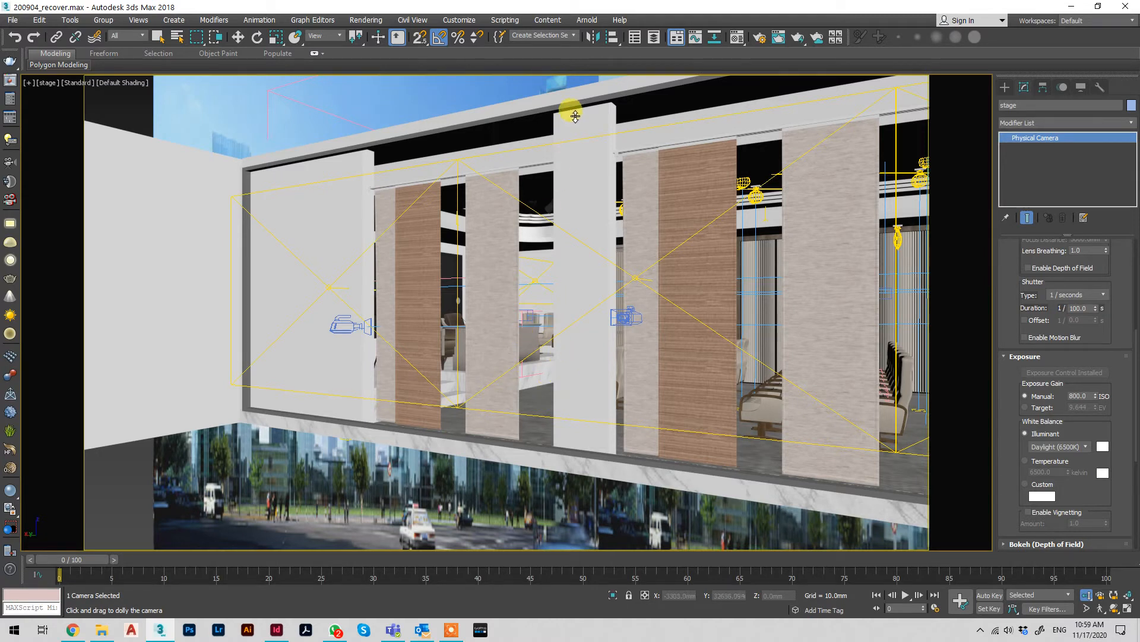
left_click_drag(502, 296, 476, 317)
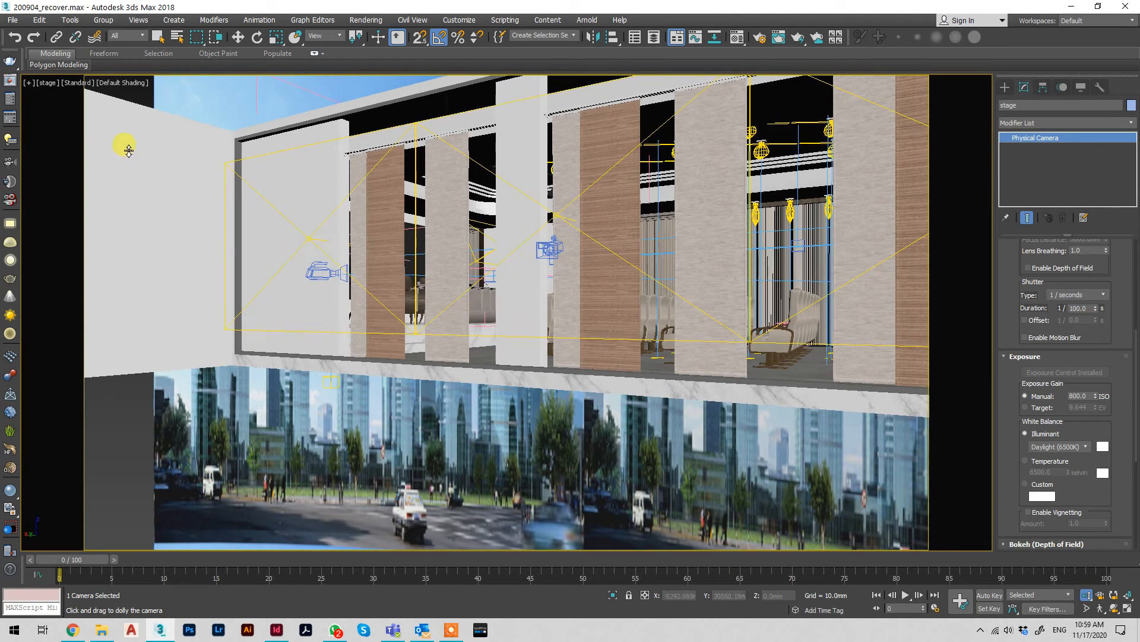
Show edged faces and raise the stage camera's target along Z by about 737 mm, plus about another 117 mm.
left_click(56, 83)
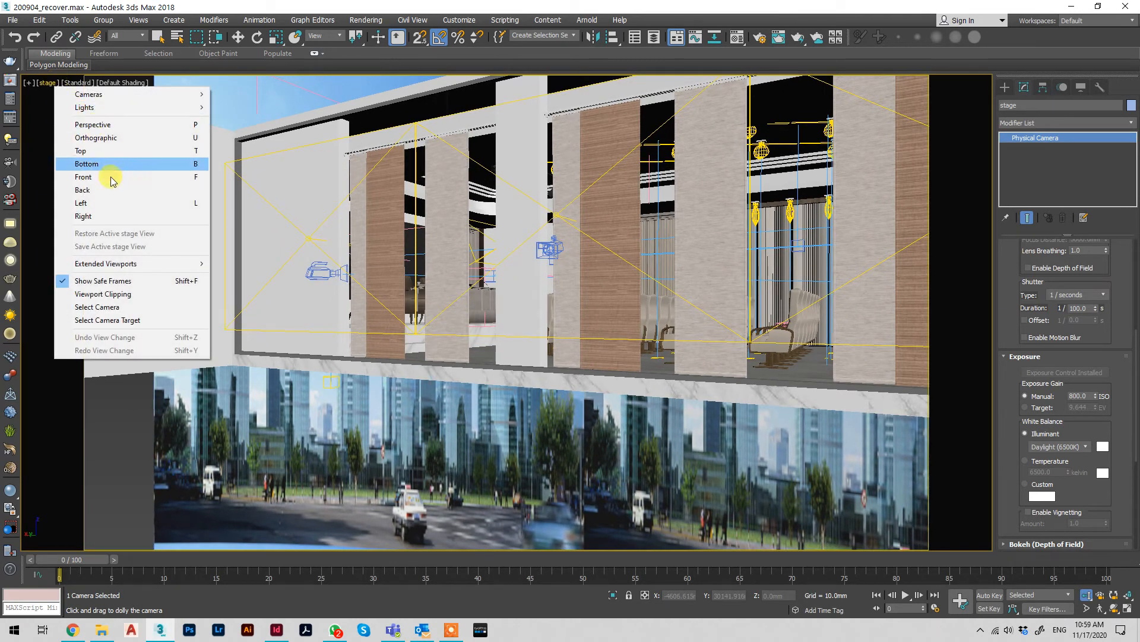
left_click(113, 320)
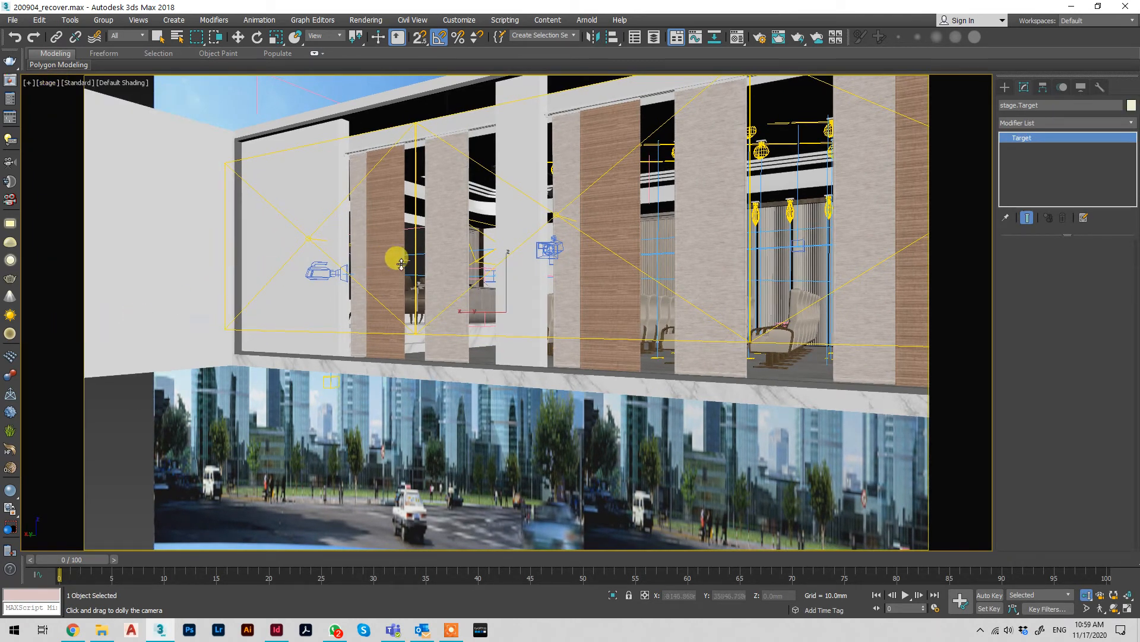
key("w")
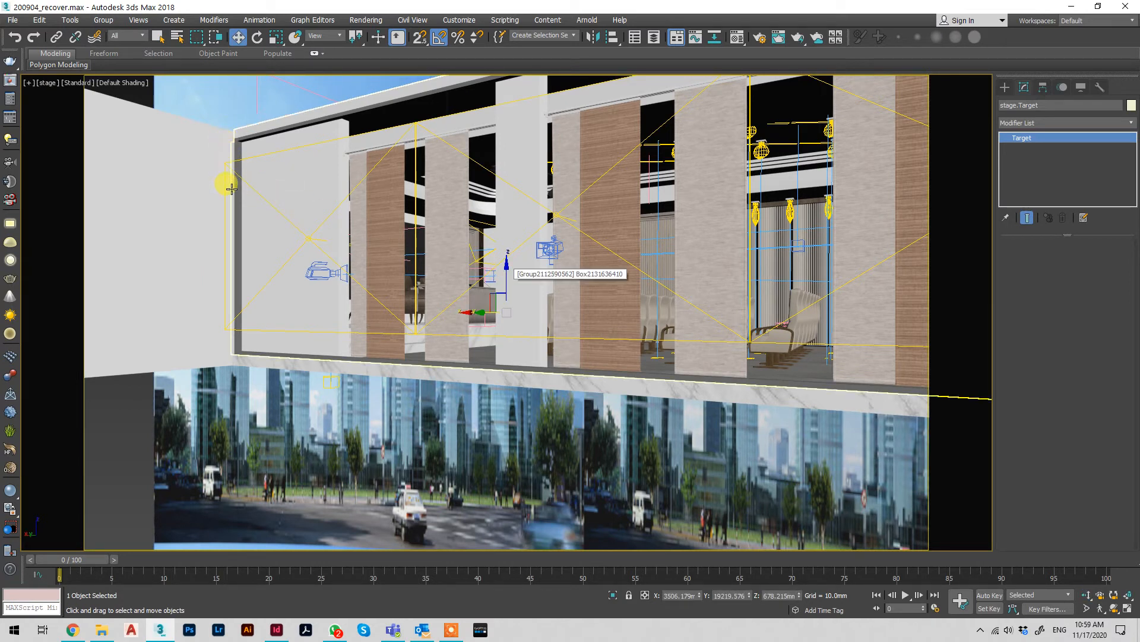
key("F4")
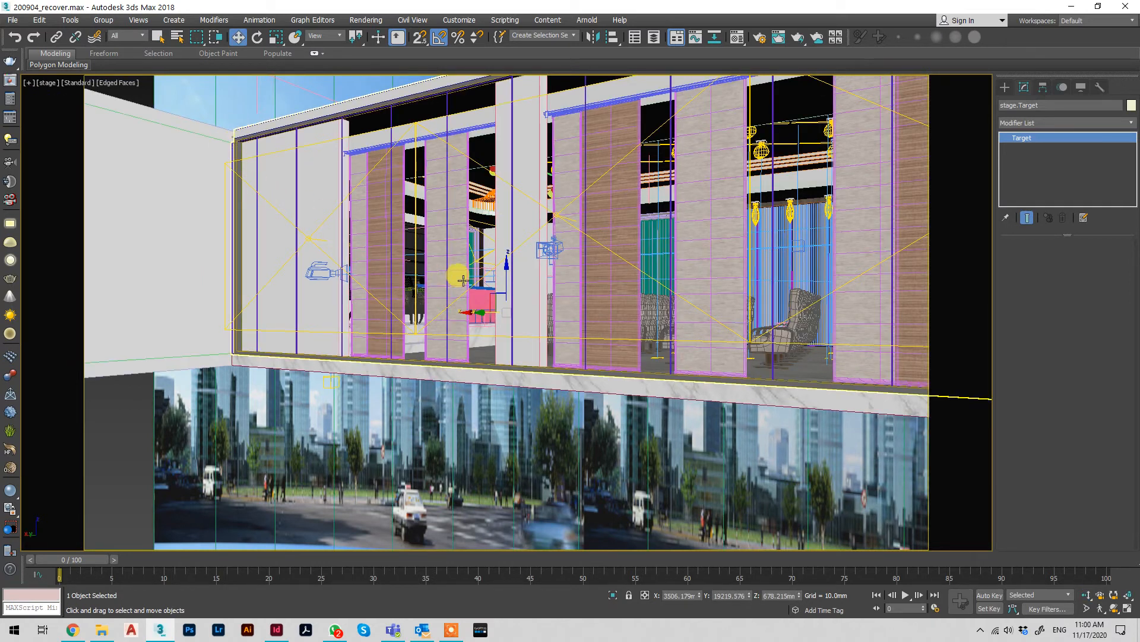
left_click_drag(508, 265, 520, 237)
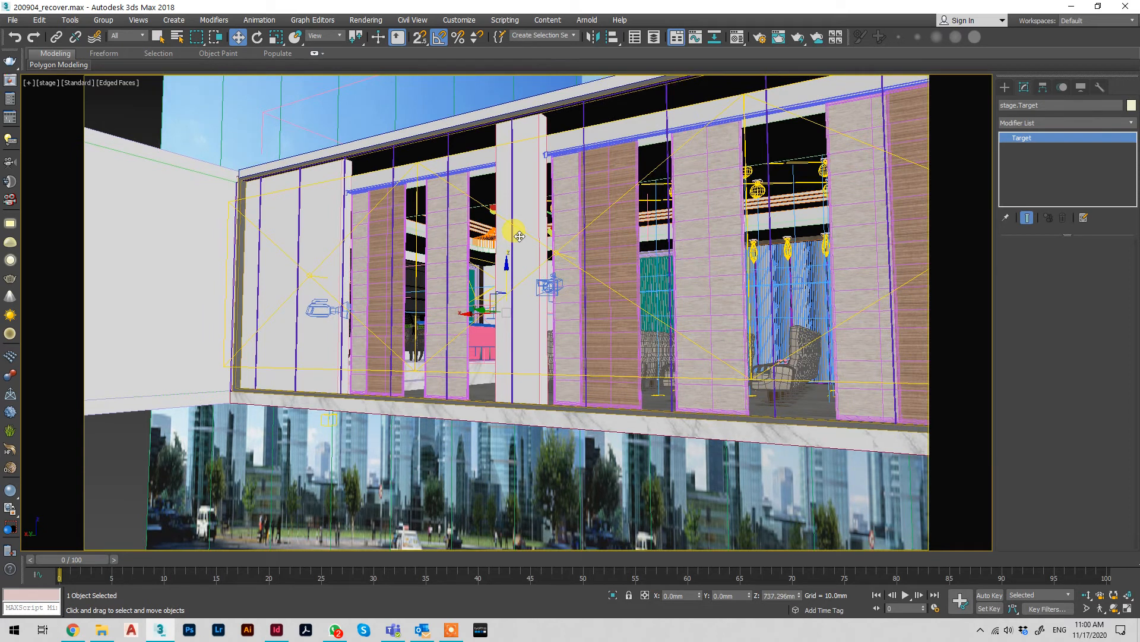
left_click(228, 353)
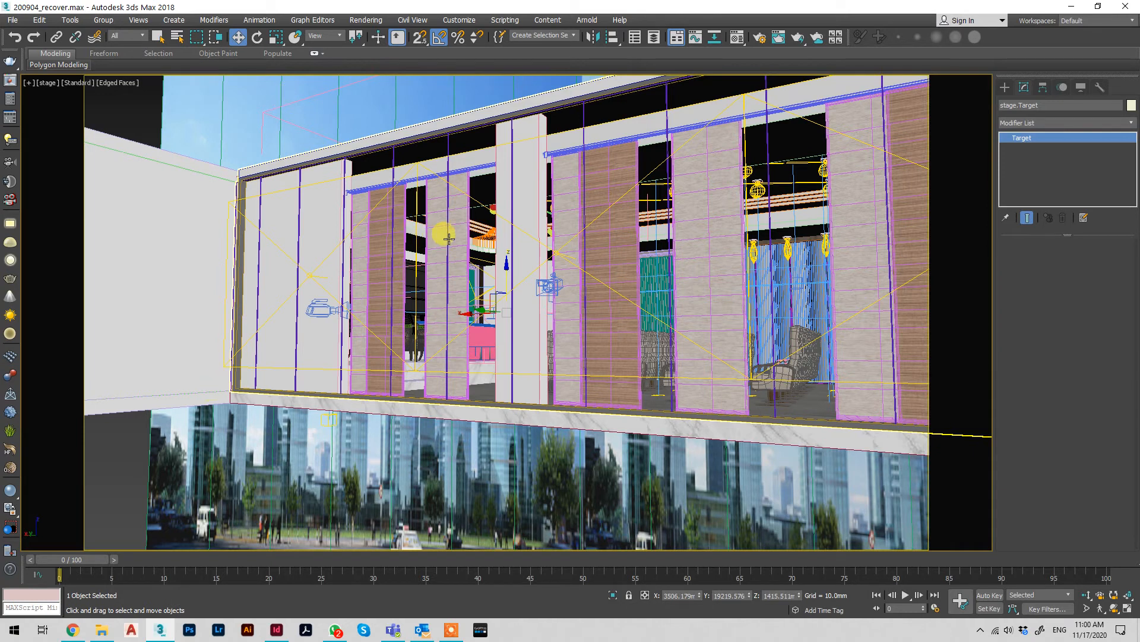
left_click_drag(509, 281, 506, 261)
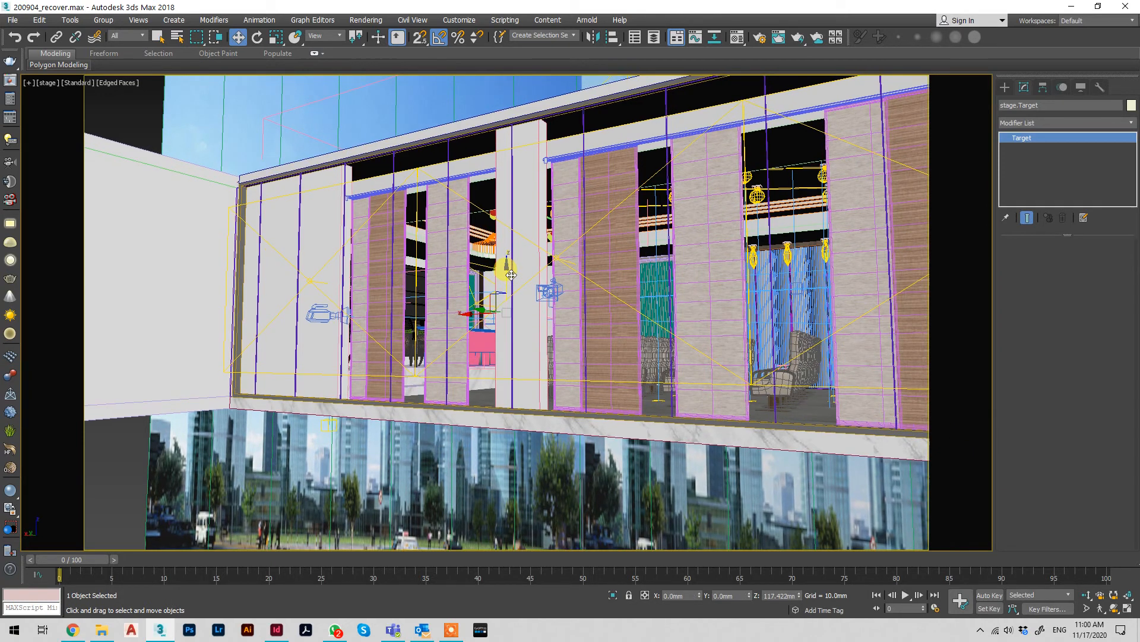
Enable Auto Vertical Tilt Correction in the stage camera's perspective control settings.
left_click(48, 82)
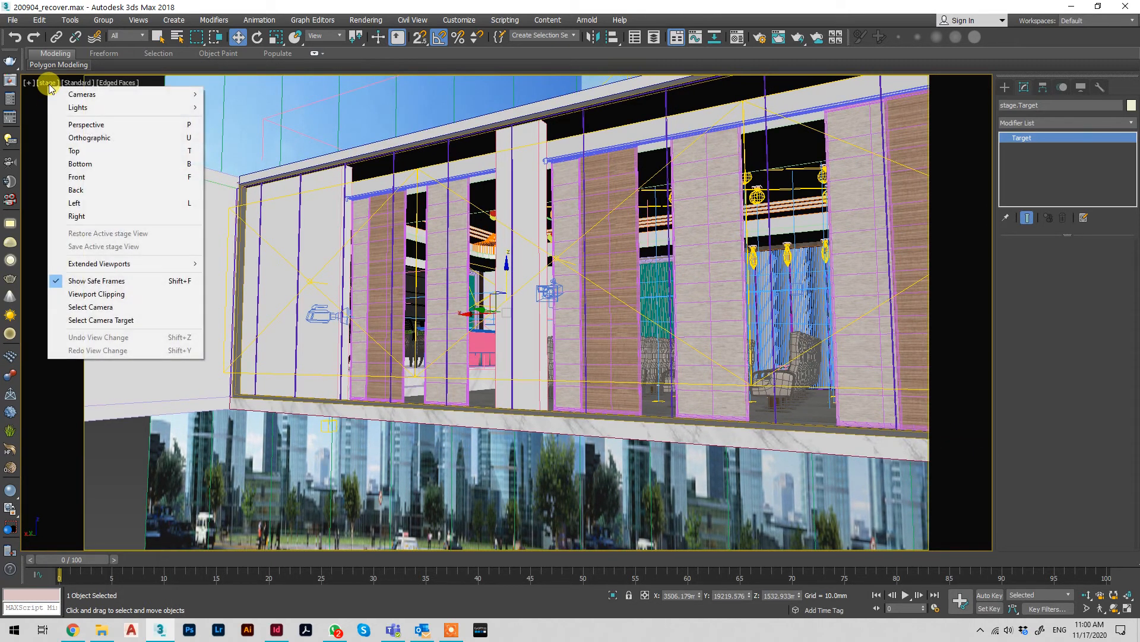
left_click(87, 307)
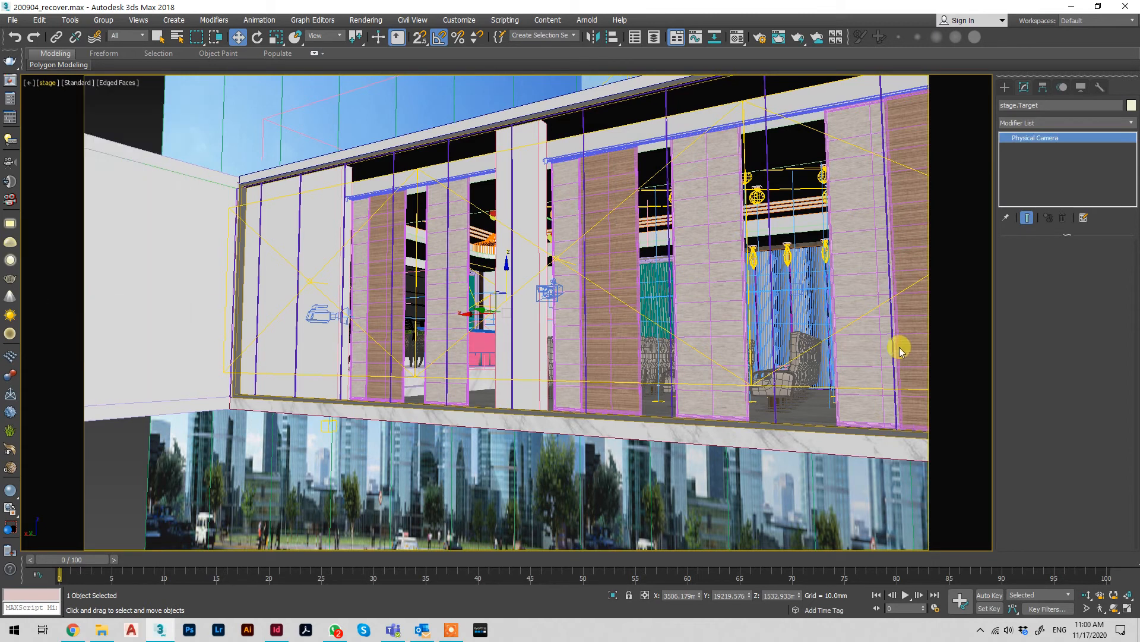
scroll(1126, 371, "down", 3)
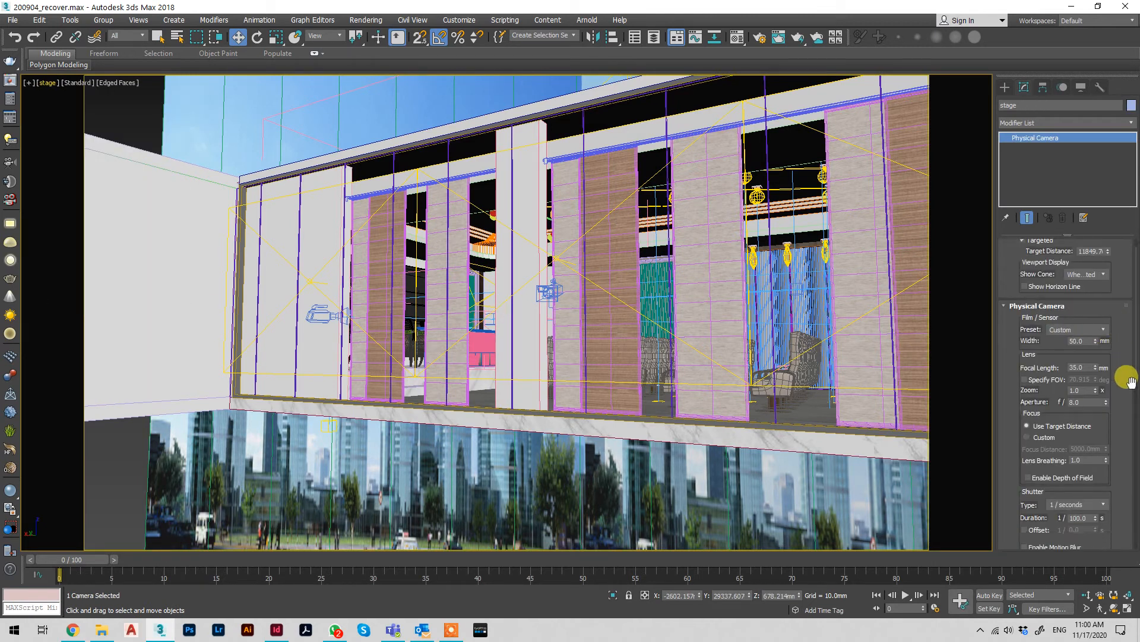
scroll(1136, 384, "down", 4)
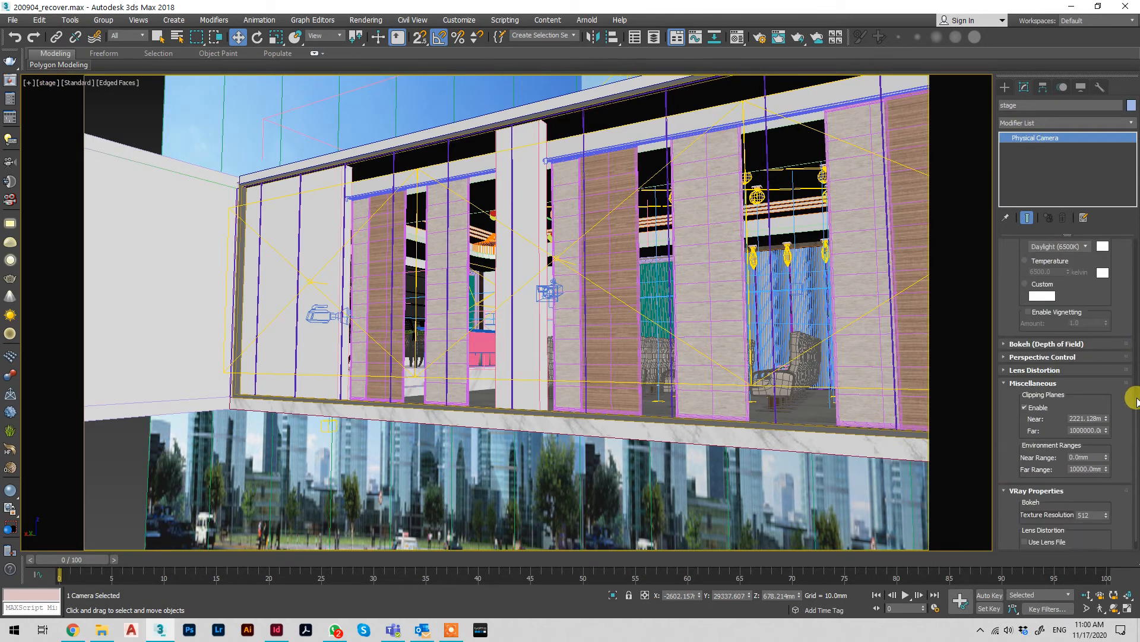
left_click(1048, 357)
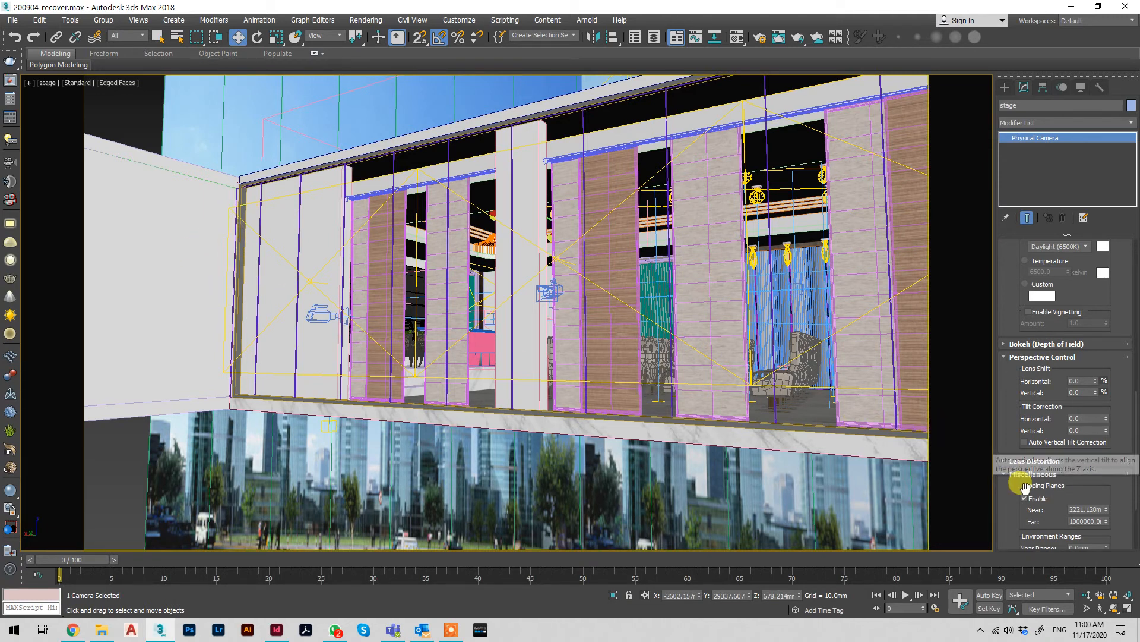
left_click(1026, 443)
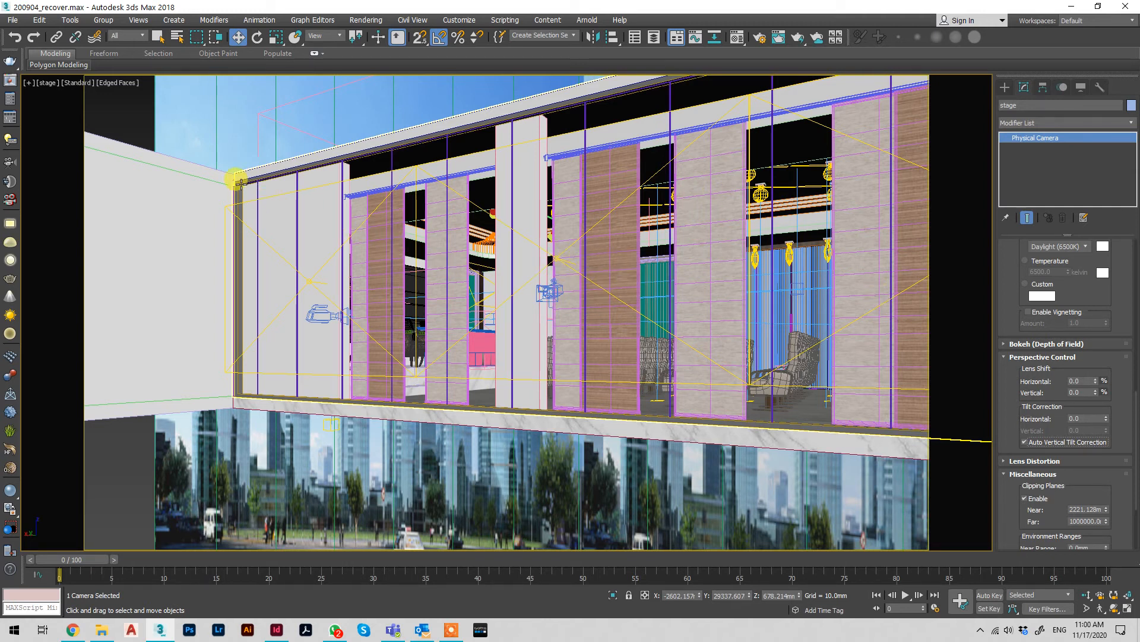
Turn the safe frames off in the stage camera view and turn them back on.
mouse_move(53, 65)
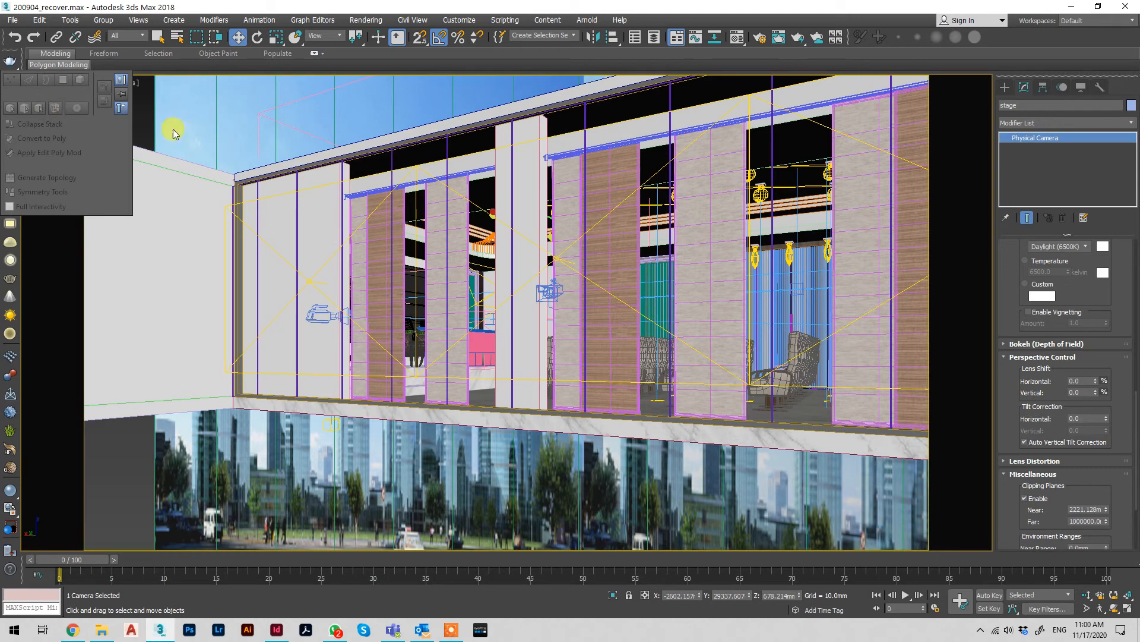
left_click(208, 133)
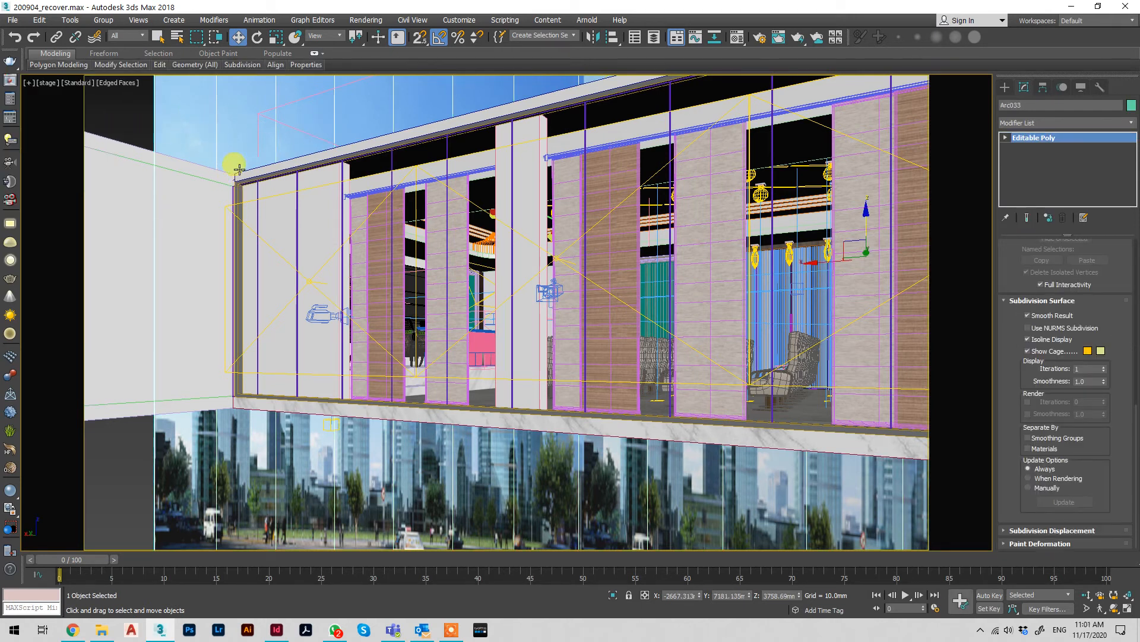
left_click(48, 83)
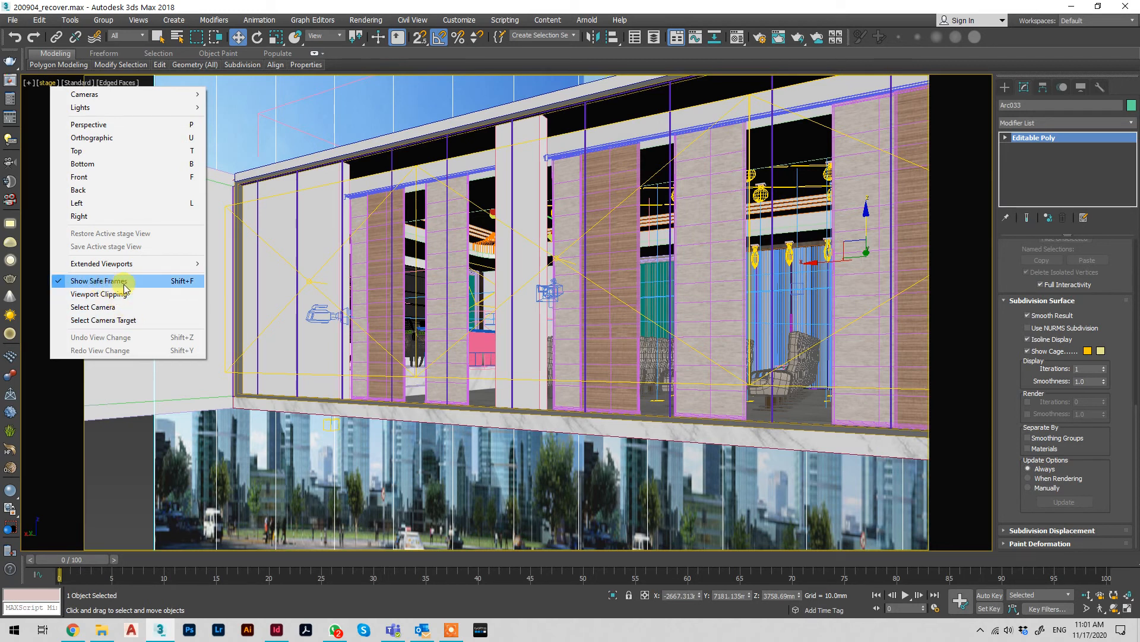
left_click(294, 261)
left_click(293, 261)
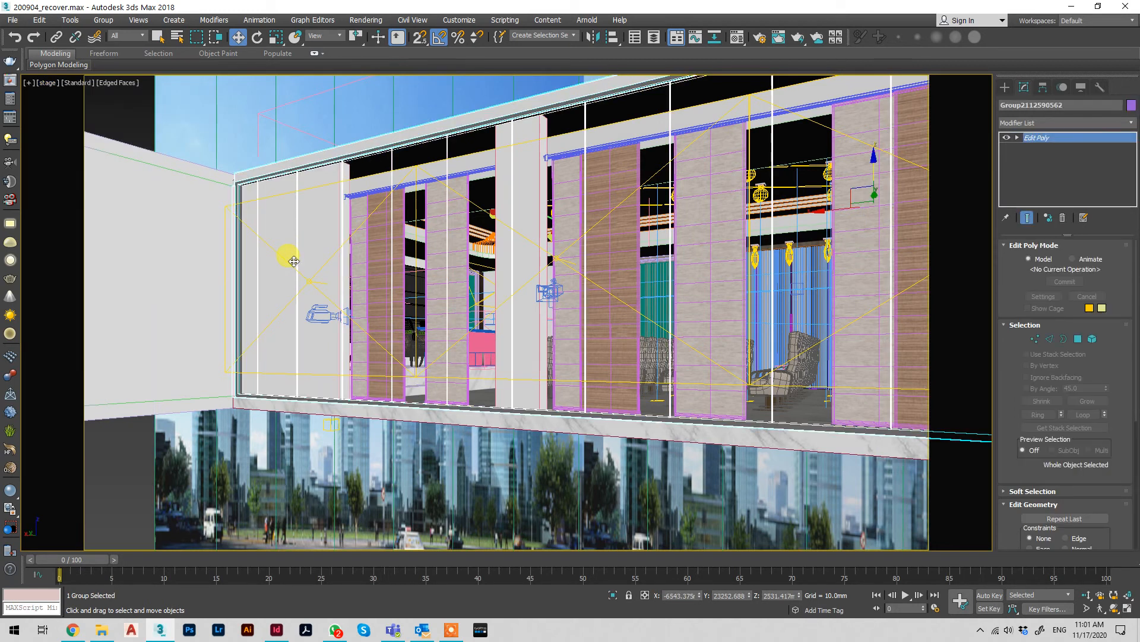
scroll(293, 261, "up", 2)
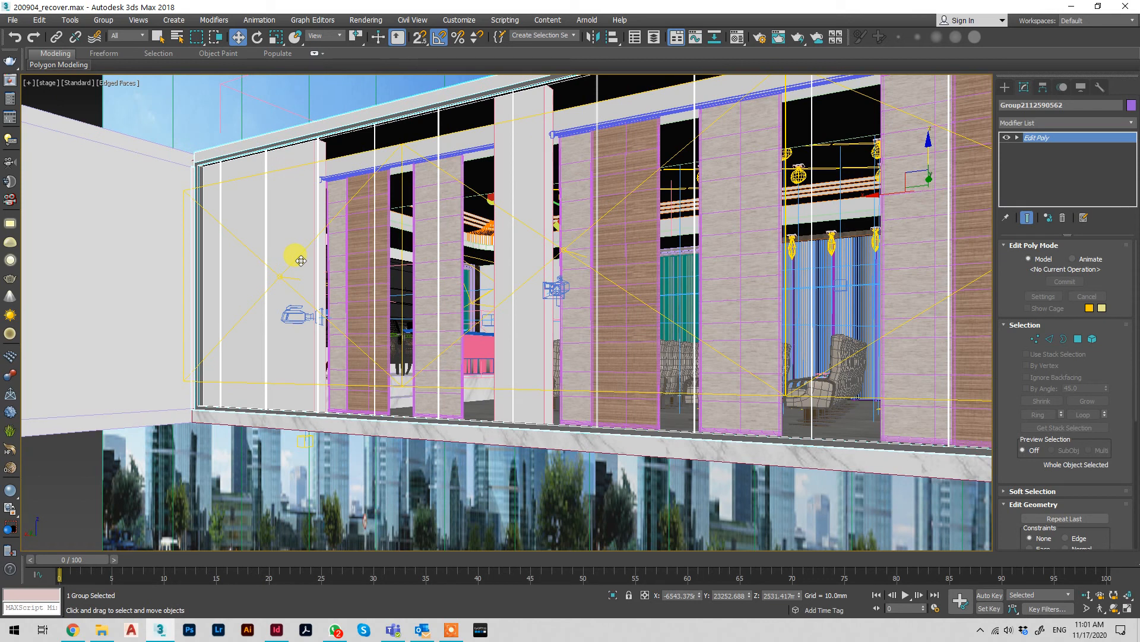
left_click(47, 84)
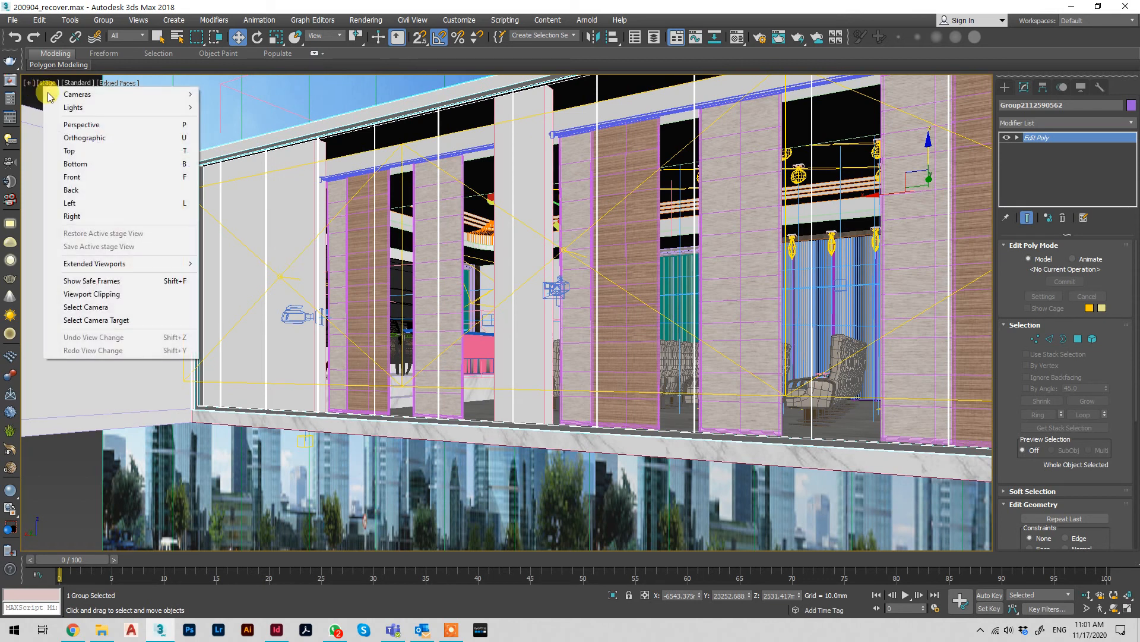
left_click(98, 281)
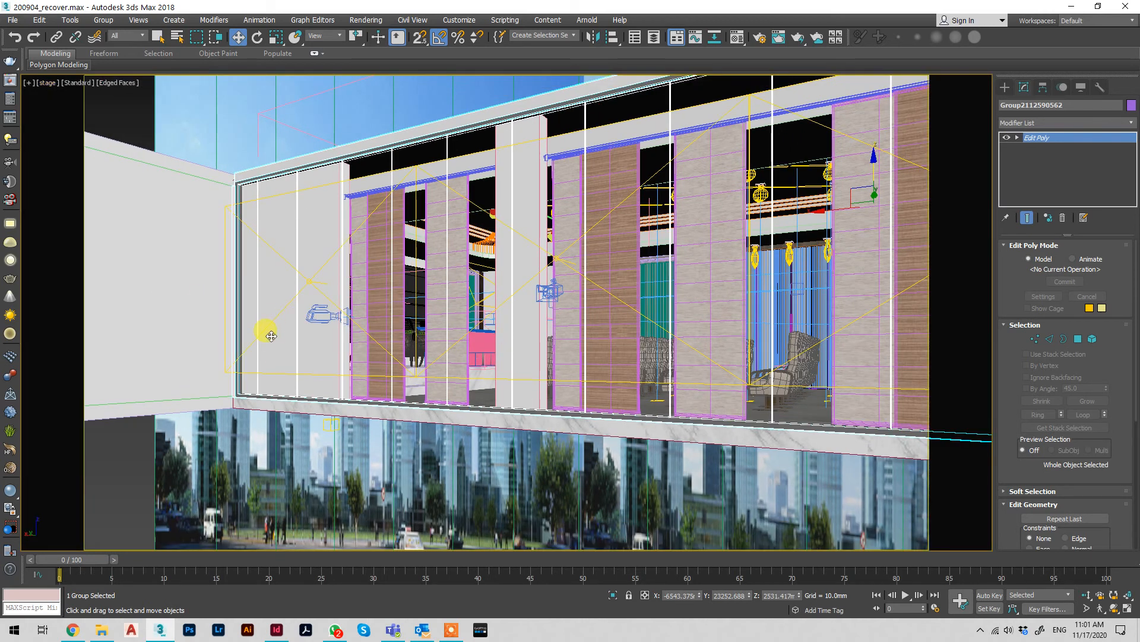
Switch the viewport to the hall002 camera and display it shaded instead of in wireframe.
key("c")
left_click(531, 244)
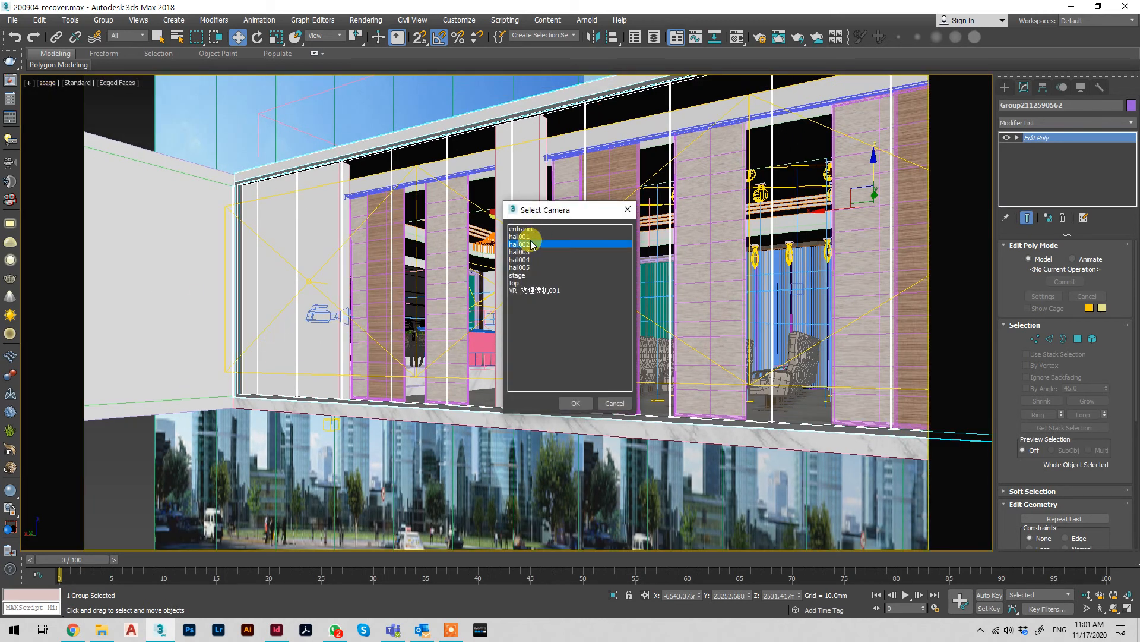
double_click(531, 243)
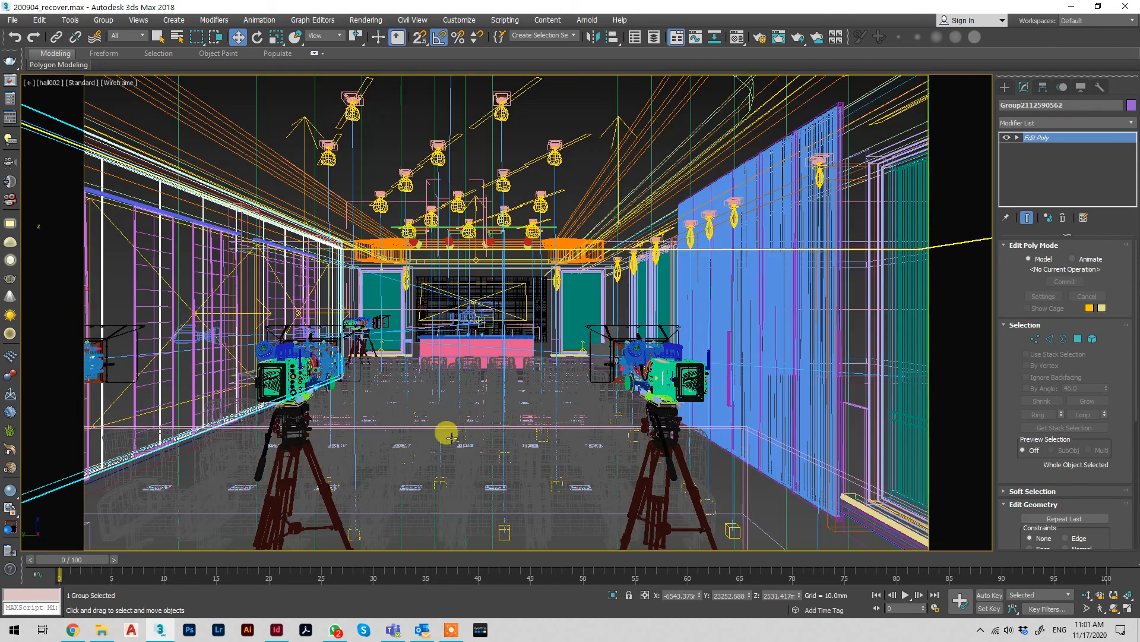
key("F3")
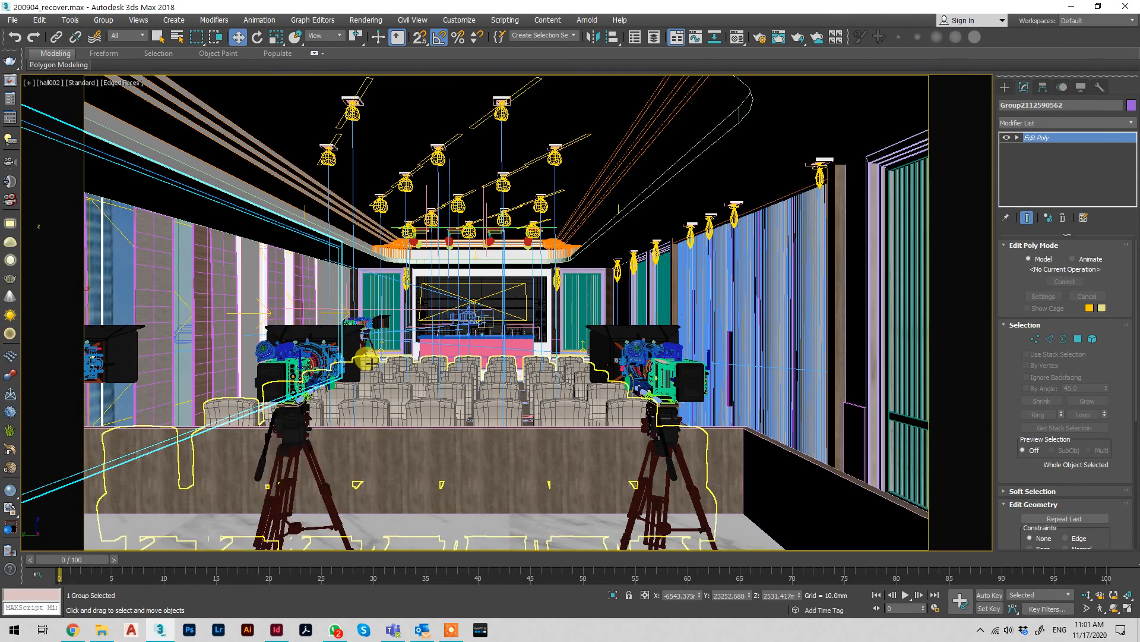
Hide the edged faces in the hall002 camera view, toggling the safe frames off and on again.
key("shift+f")
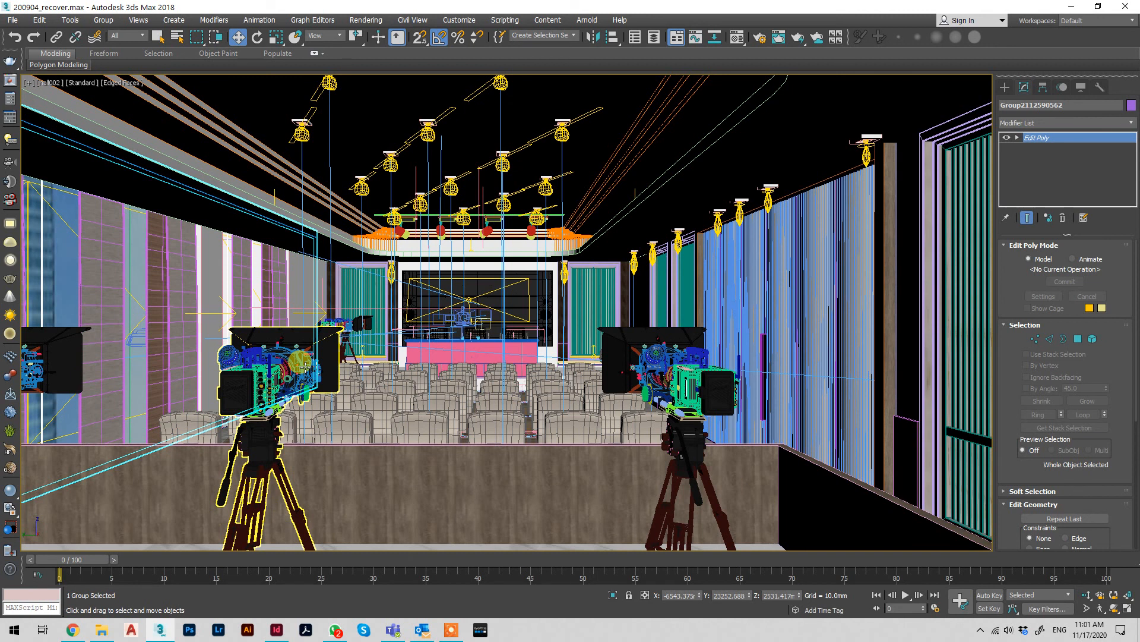
key("F4")
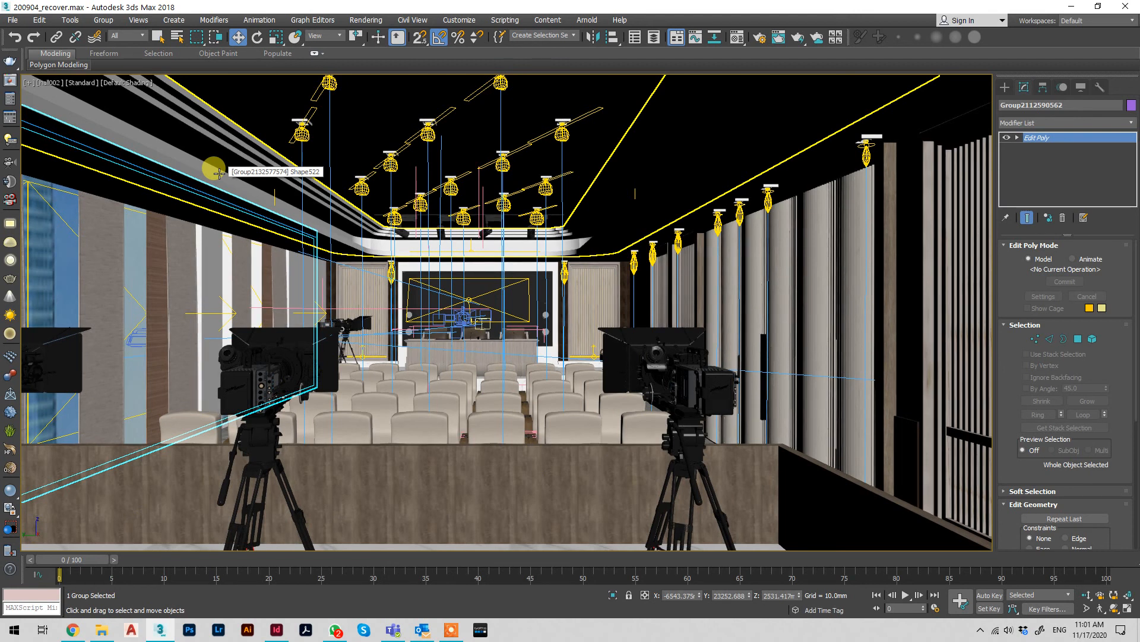
key("shift+f")
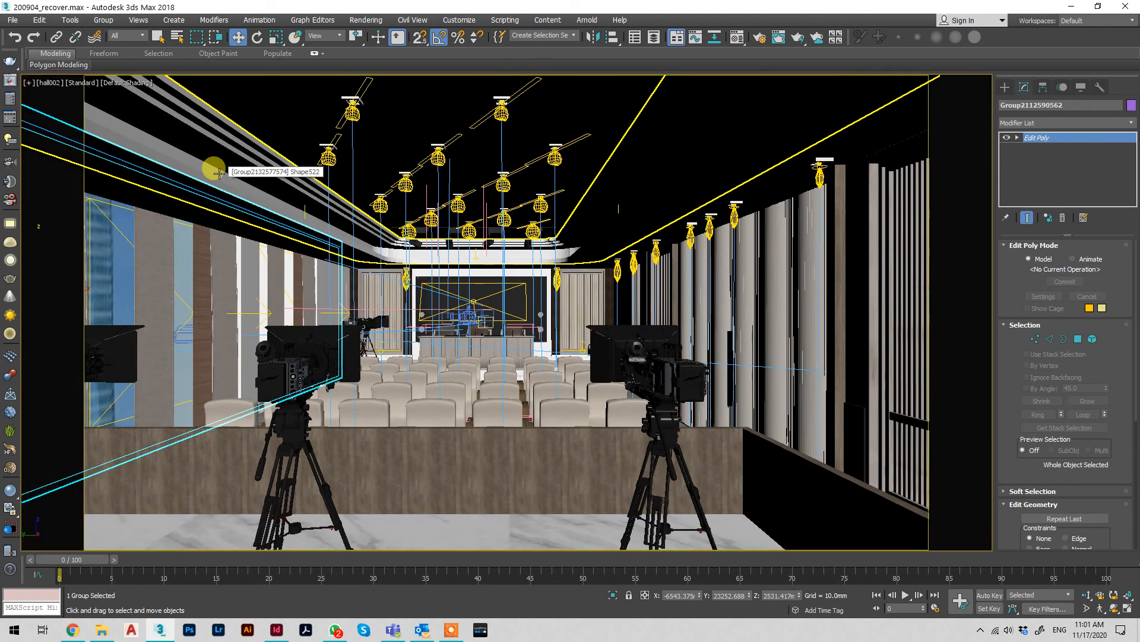